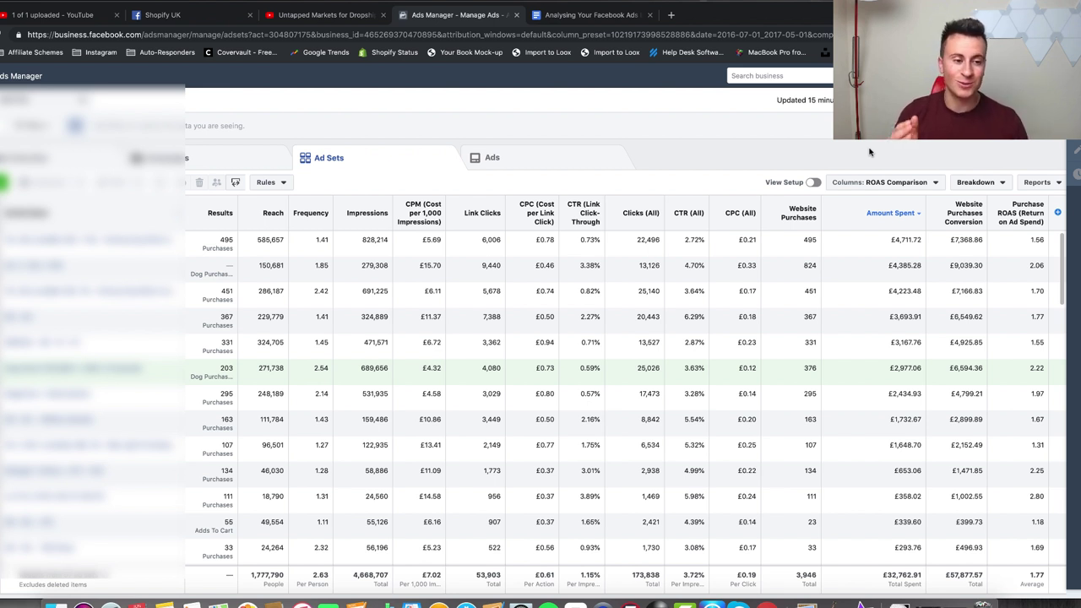
Review the Spotting Patterns point in the Facebook ads analysis document, and return to the ad sets table in Ads Manager
key("ctrl+Tab")
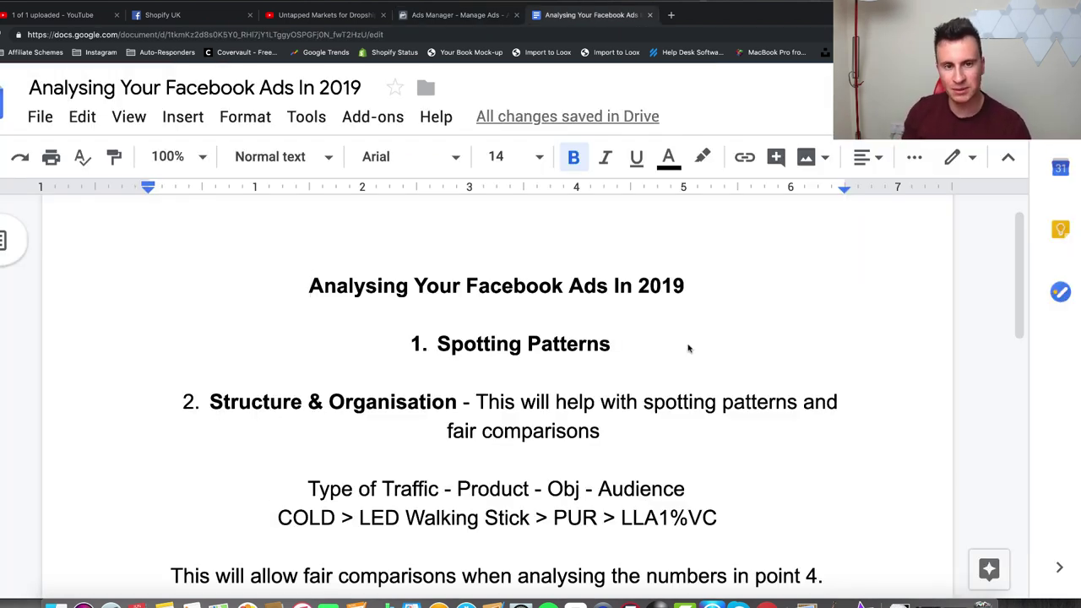
left_click(474, 17)
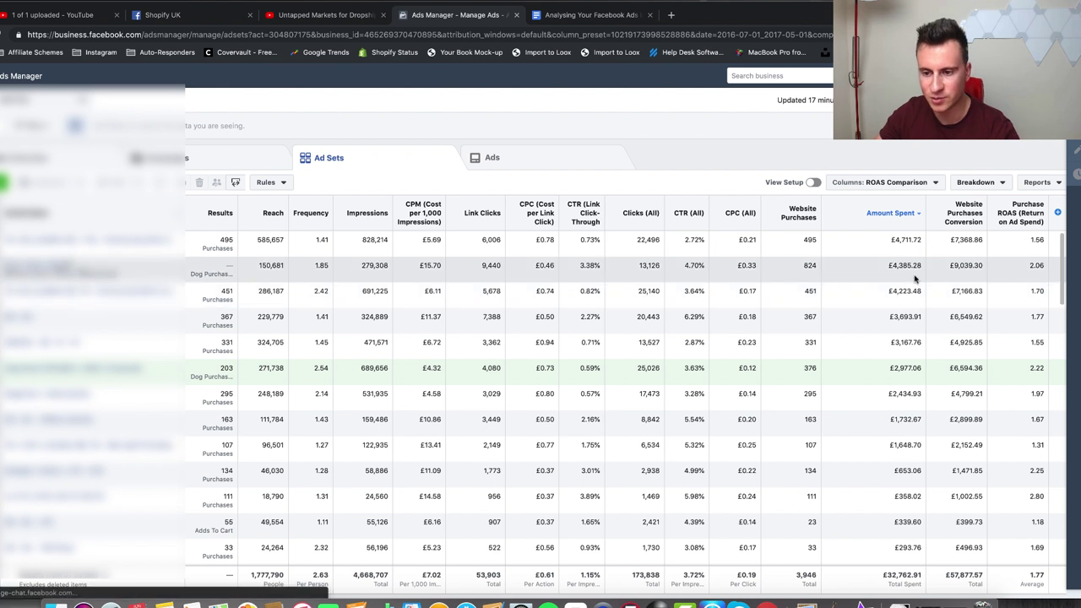
Select the ad set with £4,385.28 spent to check its purchase ROAS, and clear the selection
left_click(916, 272)
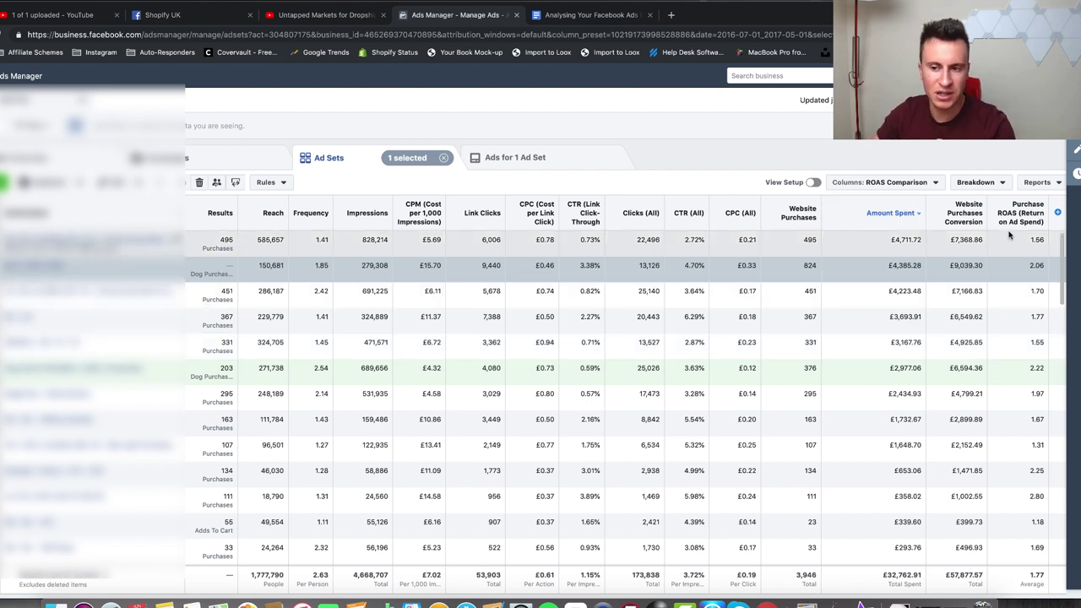
mouse_move(1028, 226)
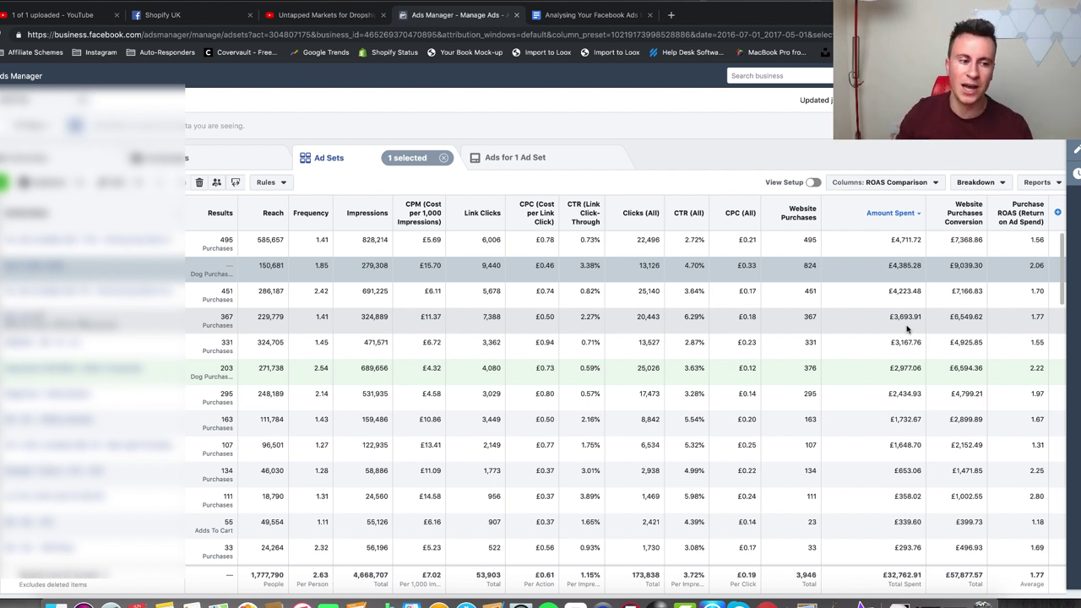
left_click(920, 265)
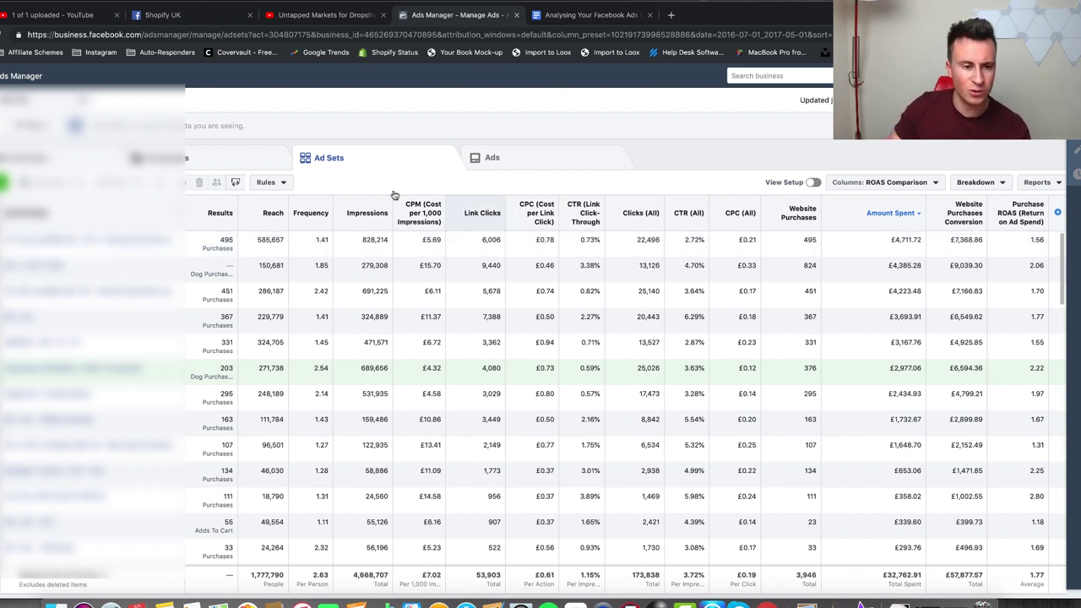
Examine the highest-spending ad sets, comparing amount spent, website purchase conversion value and purchase ROAS row by row
mouse_move(978, 225)
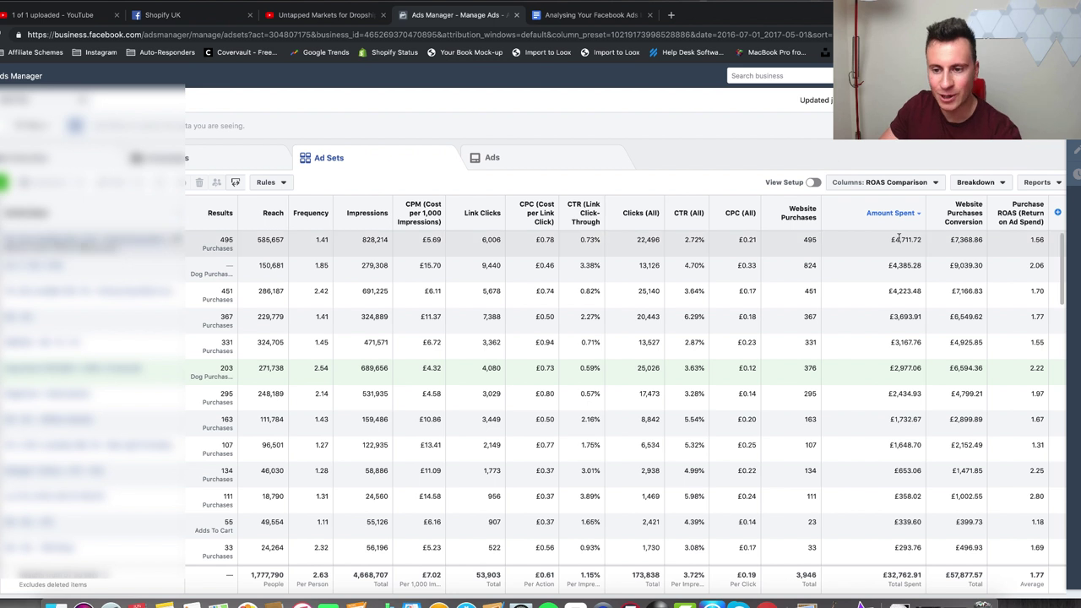
mouse_move(906, 220)
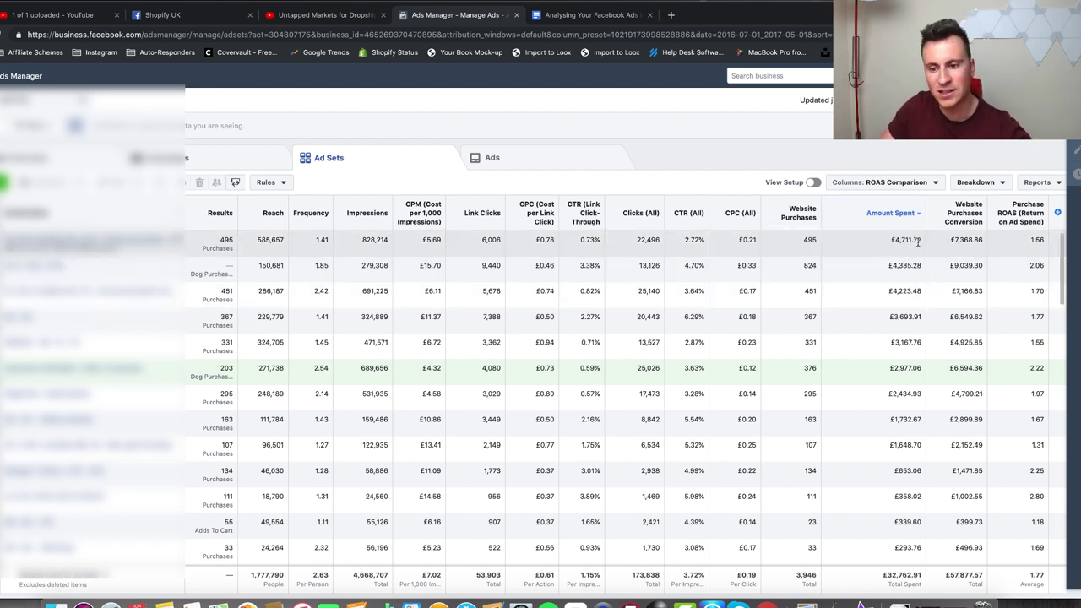
scroll(897, 329, "down", 5)
scroll(897, 329, "up", 5)
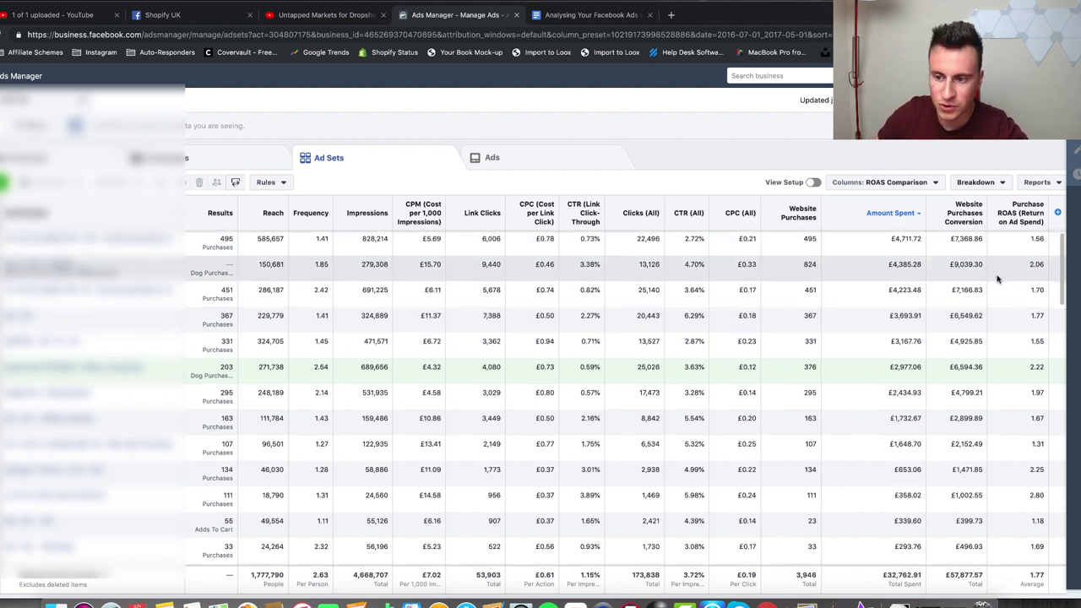
scroll(997, 278, "down", 1)
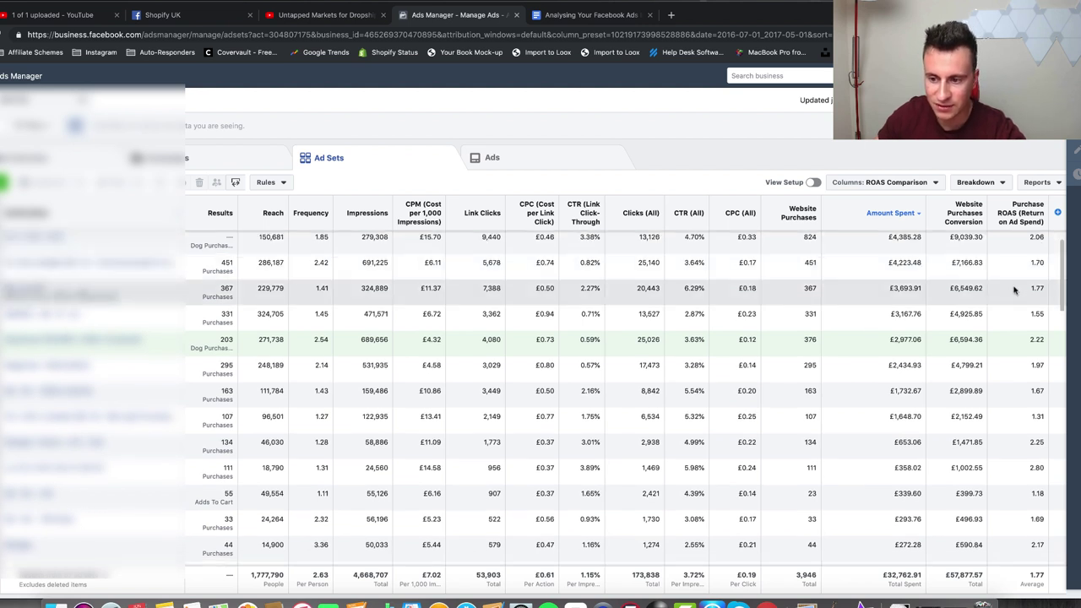
scroll(1002, 300, "down", 1)
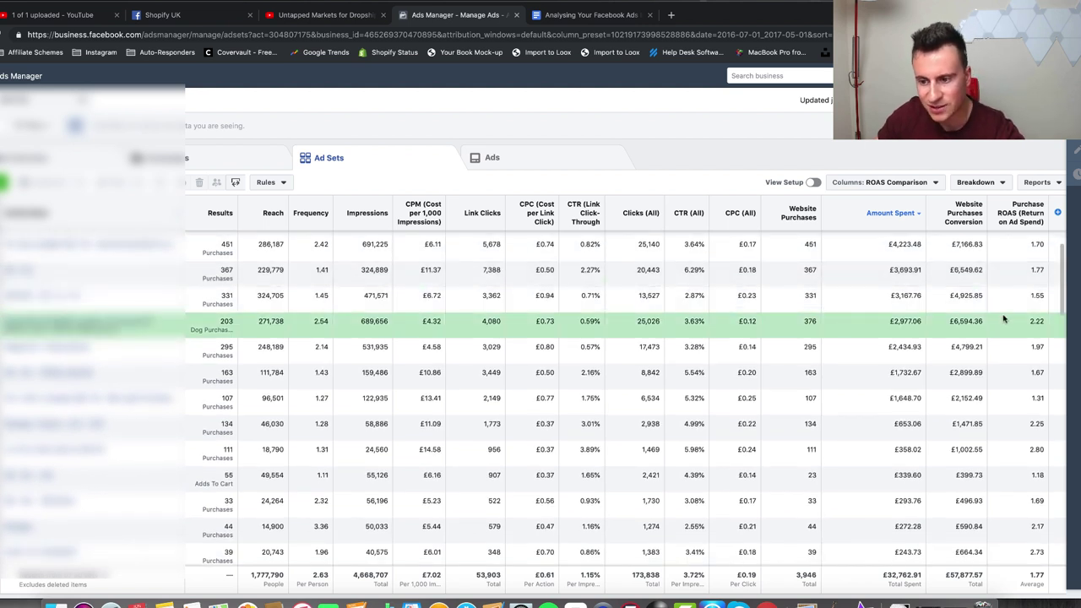
scroll(1003, 319, "down", 1)
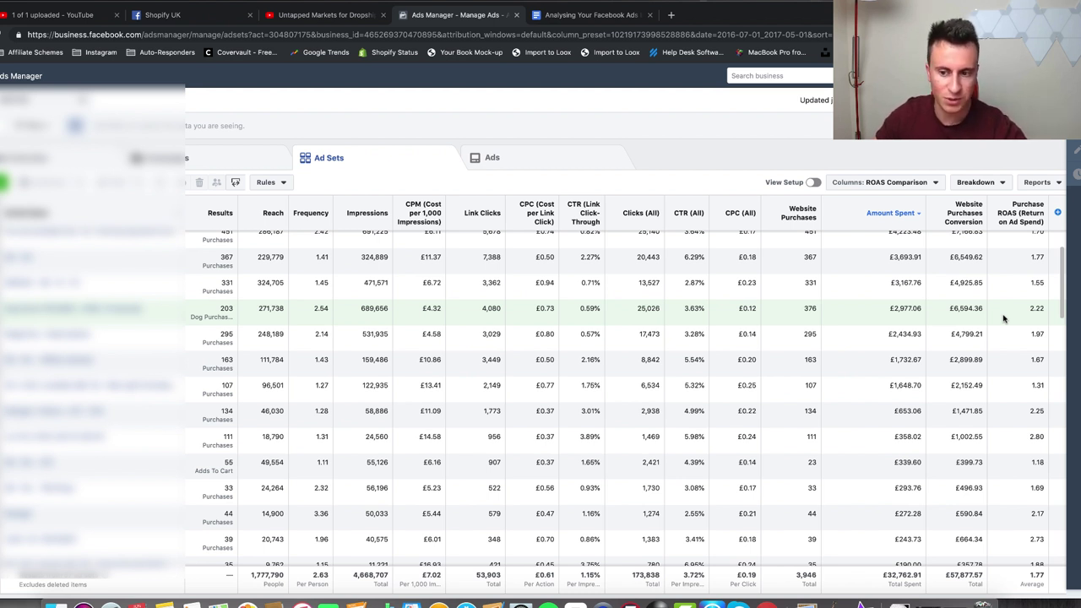
scroll(1003, 318, "down", 2)
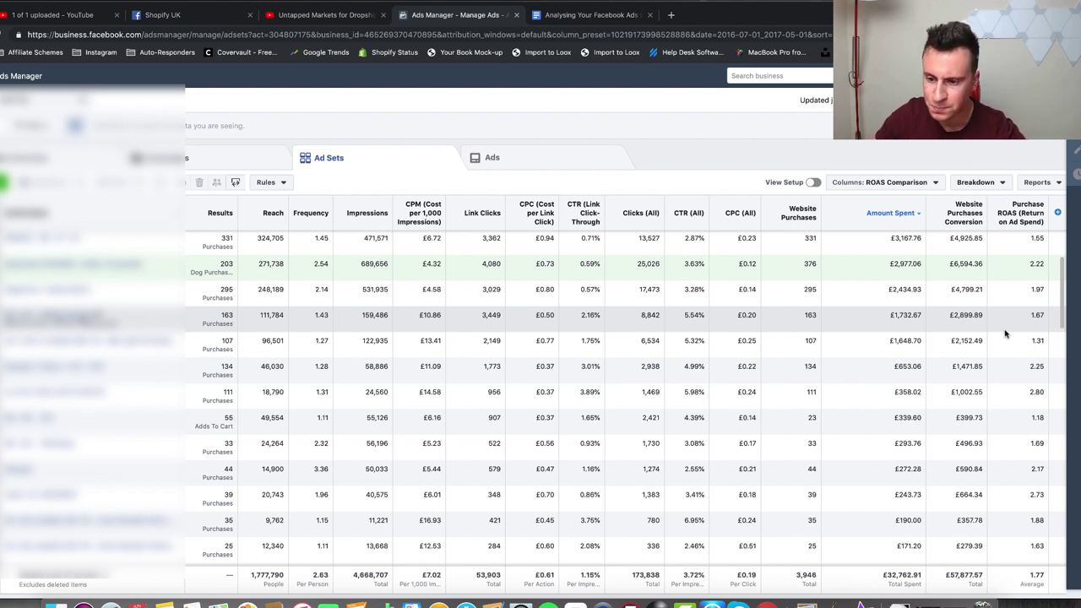
scroll(1005, 335, "down", 1)
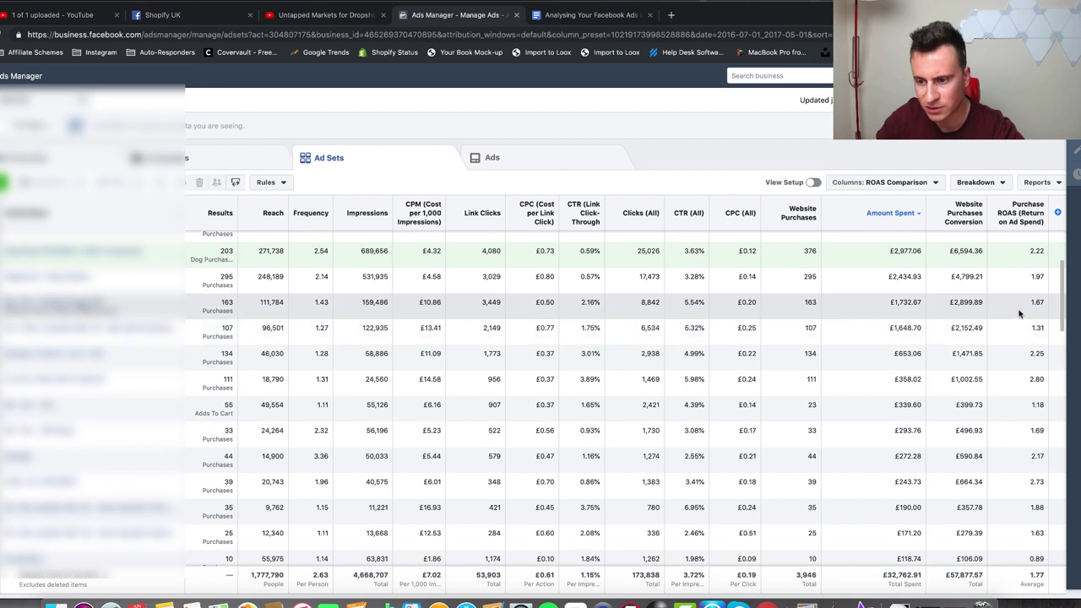
scroll(1017, 325, "down", 1)
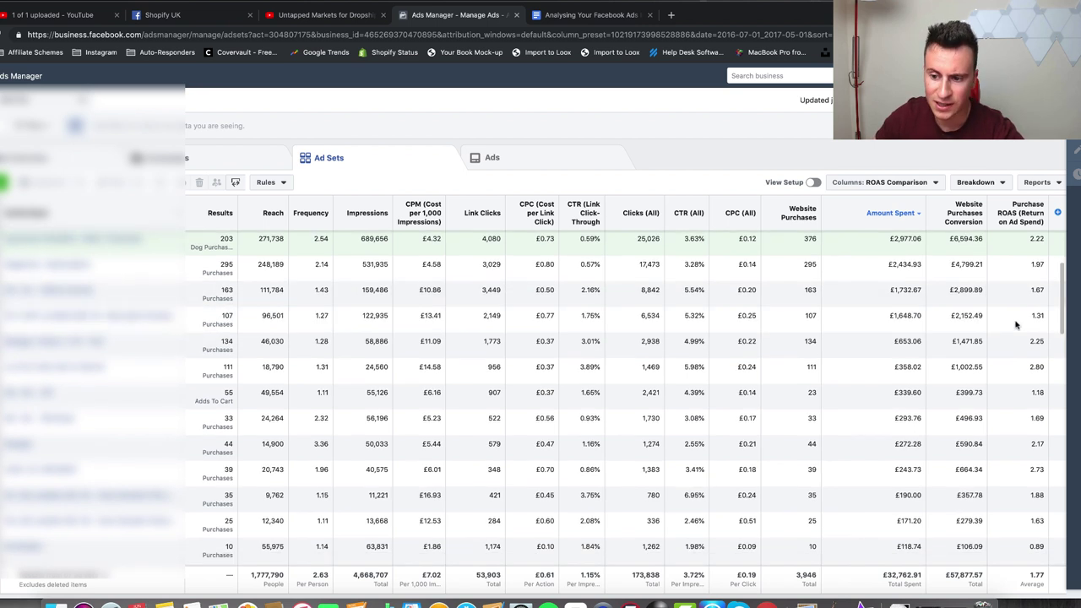
scroll(1012, 343, "down", 1)
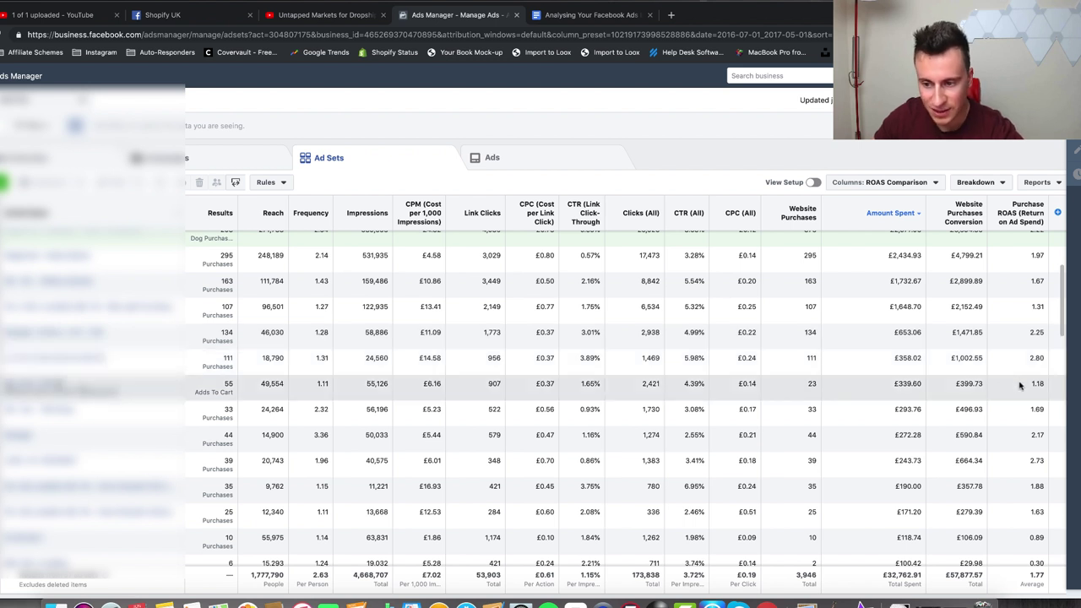
scroll(1020, 386, "down", 1)
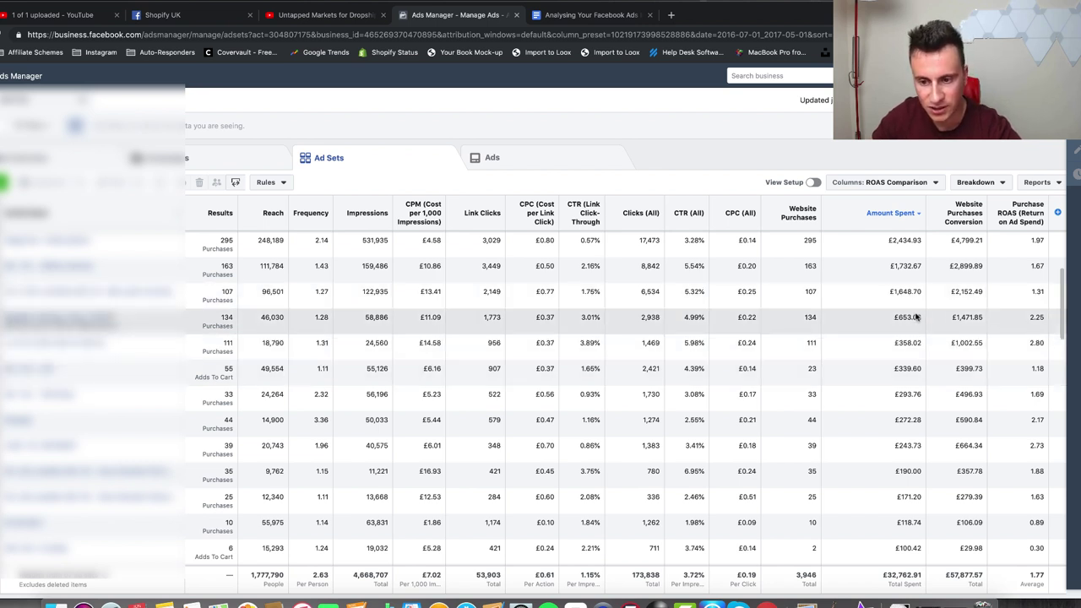
scroll(979, 305, "up", 1)
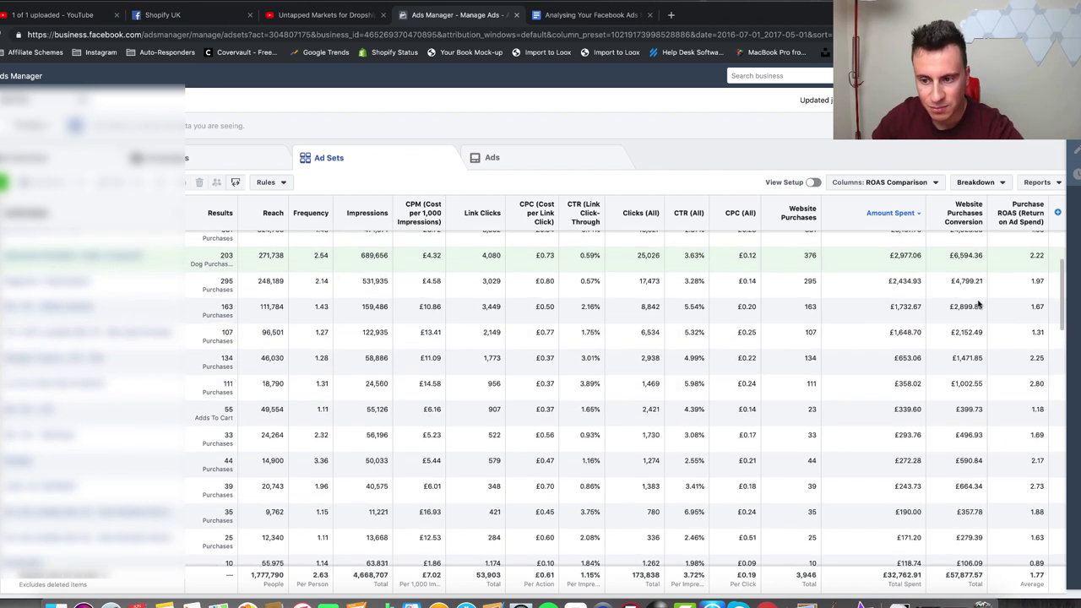
scroll(946, 295, "down", 2)
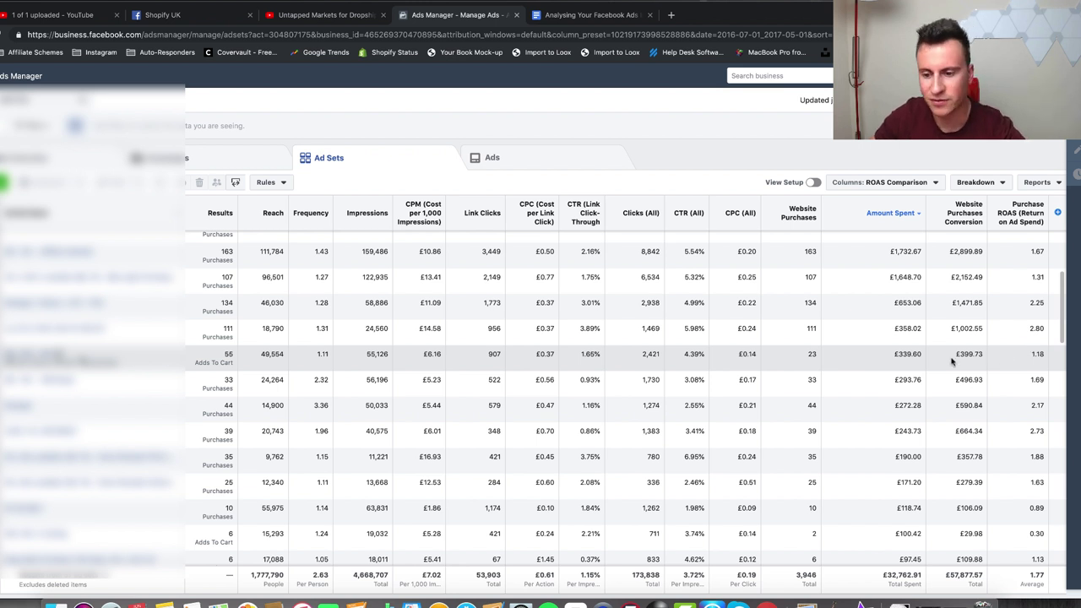
Examine how purchase ROAS and conversion value change across the lower-spending ad sets further down the table
scroll(952, 361, "down", 1)
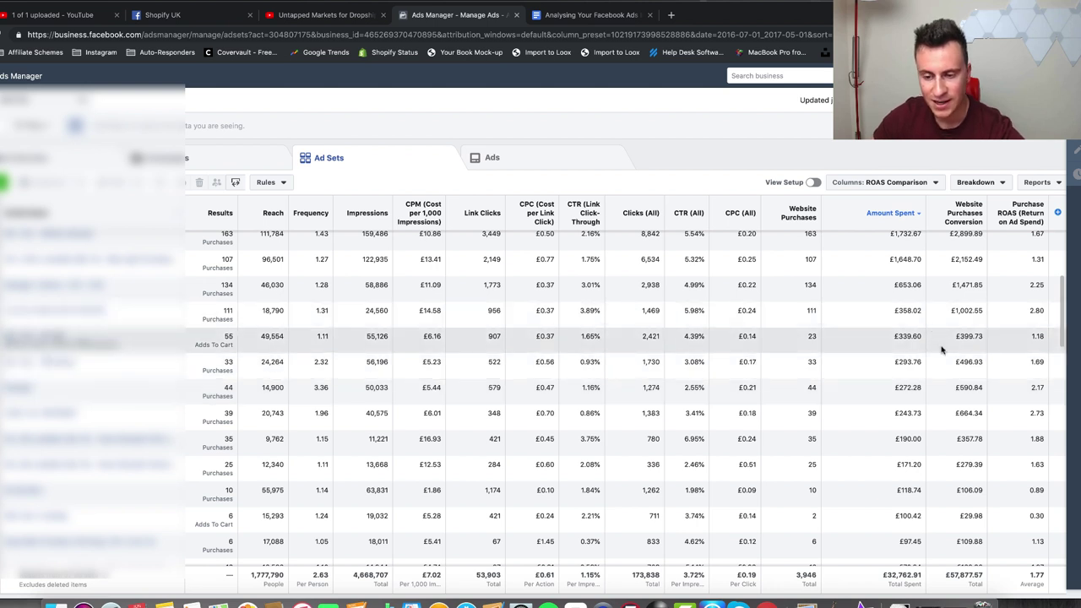
scroll(942, 349, "down", 3)
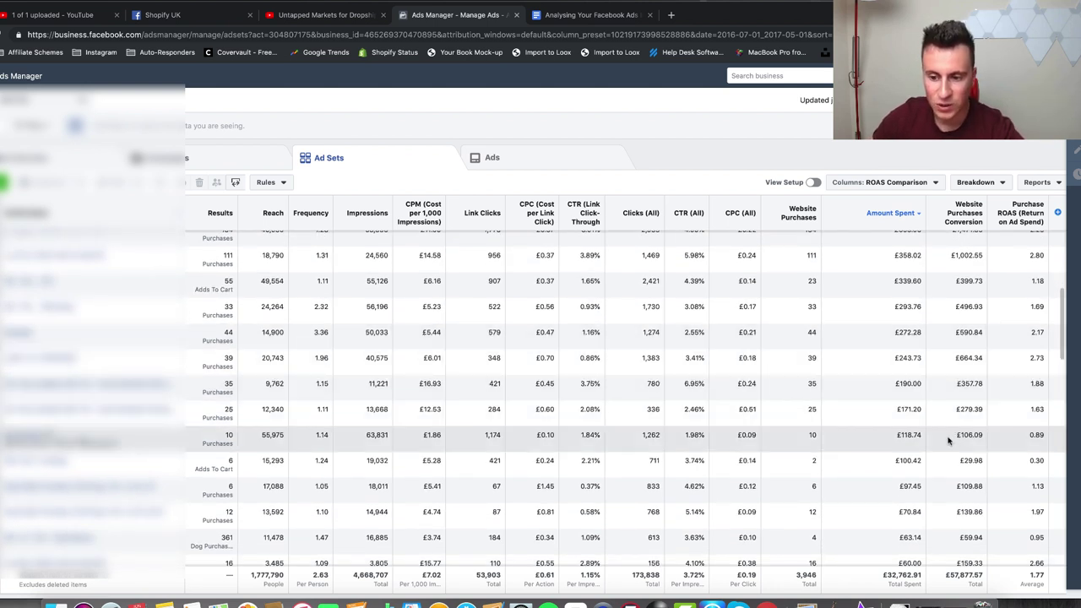
scroll(947, 437, "down", 1)
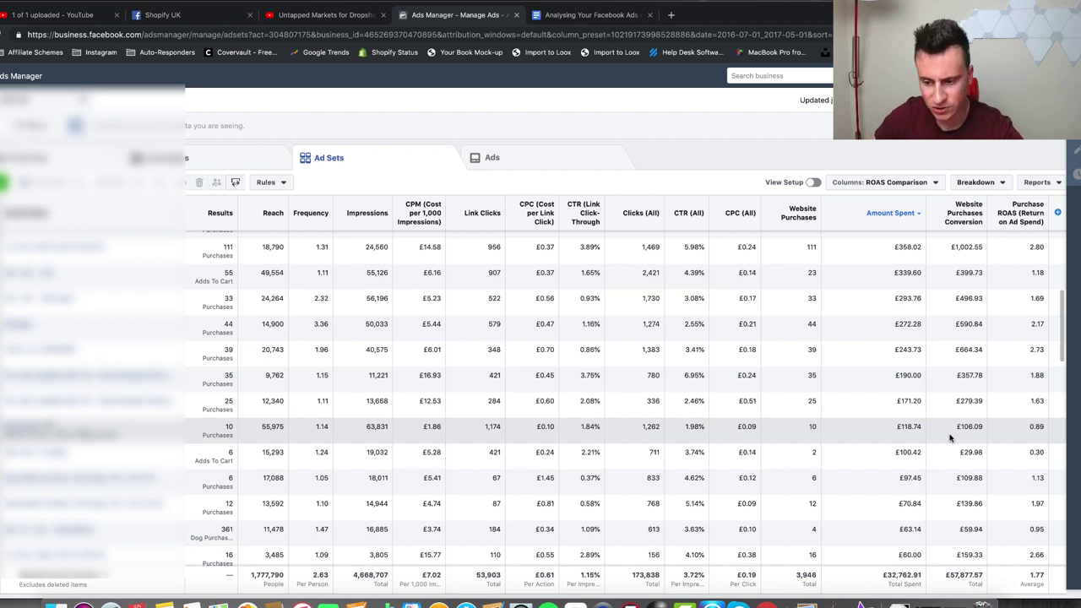
scroll(949, 436, "down", 5)
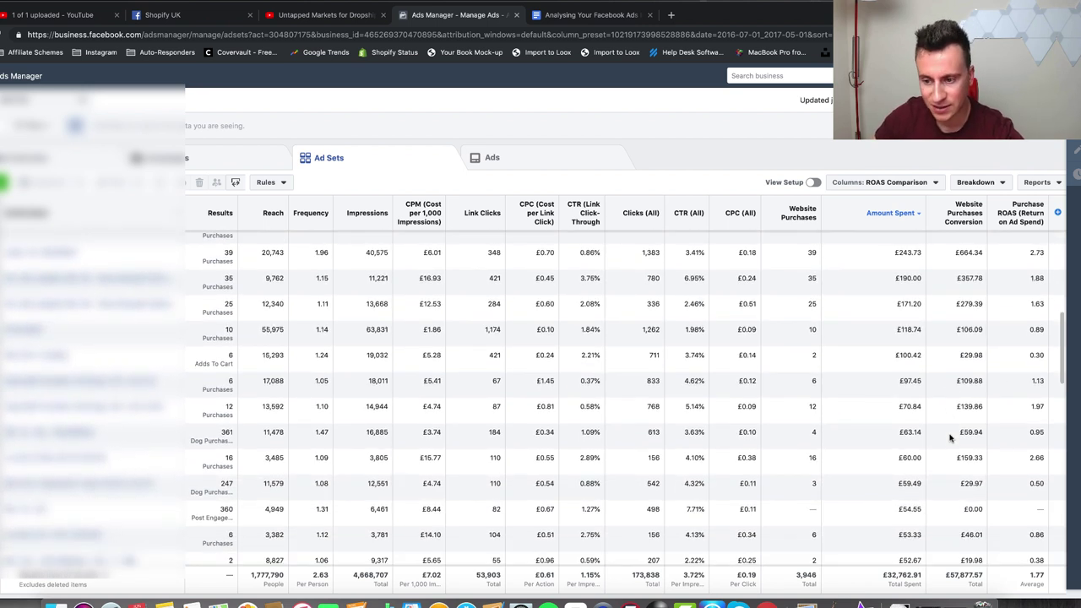
scroll(950, 344, "down", 1)
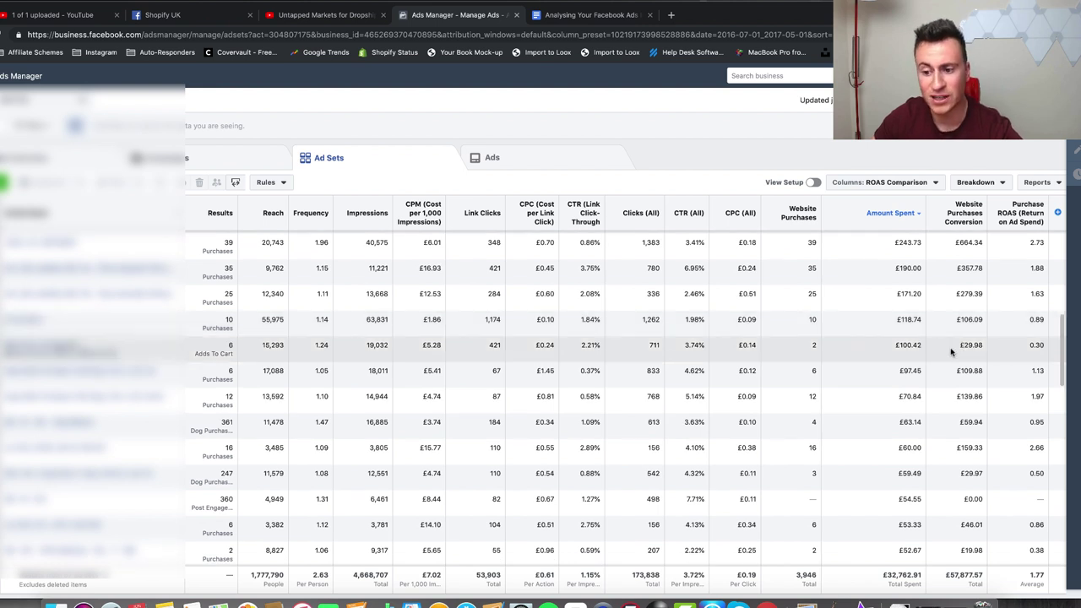
scroll(950, 352, "down", 1)
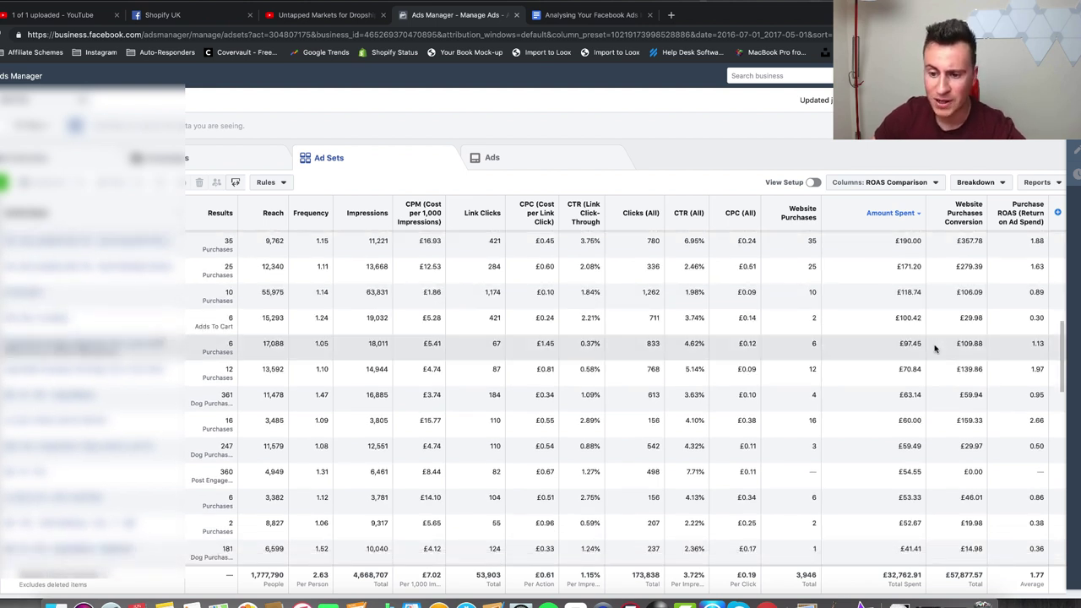
scroll(1016, 355, "down", 1)
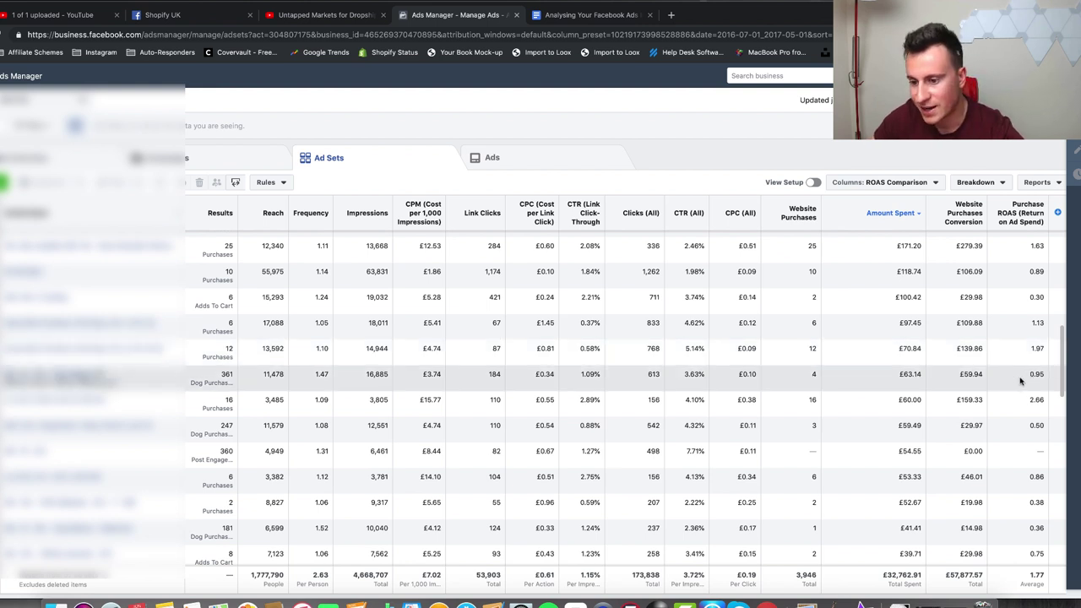
scroll(1006, 406, "down", 2)
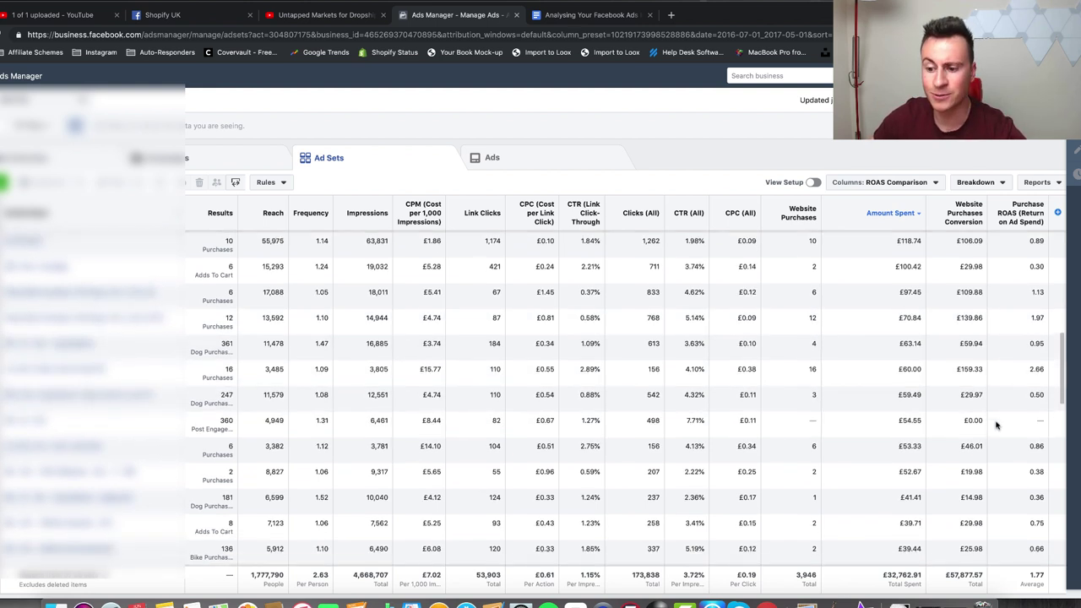
scroll(997, 426, "down", 1)
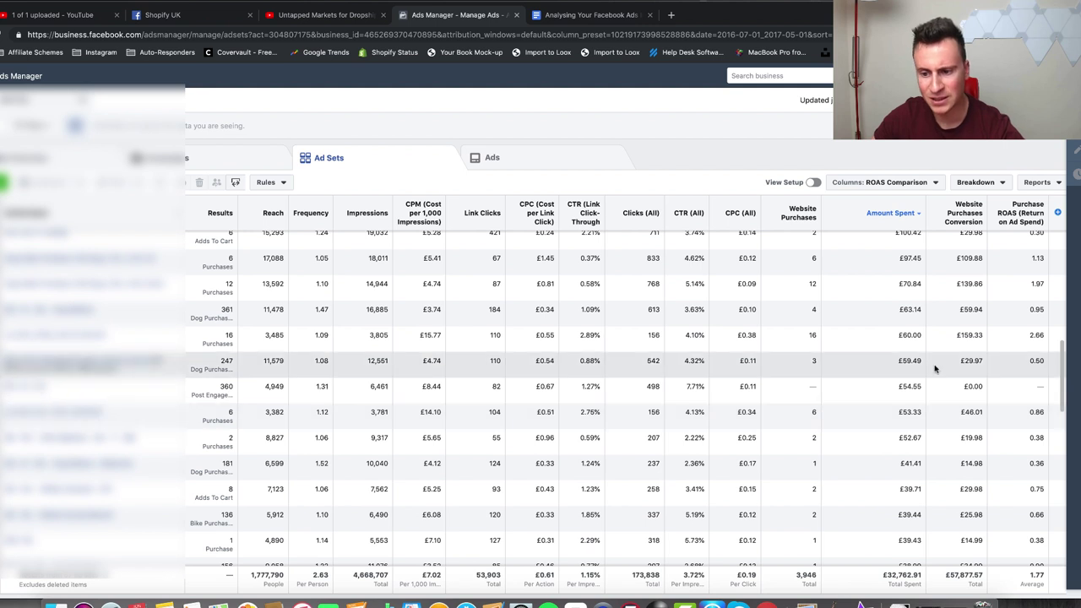
Recheck the mid-spend ad sets and highlight the £118.74 amount spent, comparing it with the rows below
scroll(909, 372, "up", 9)
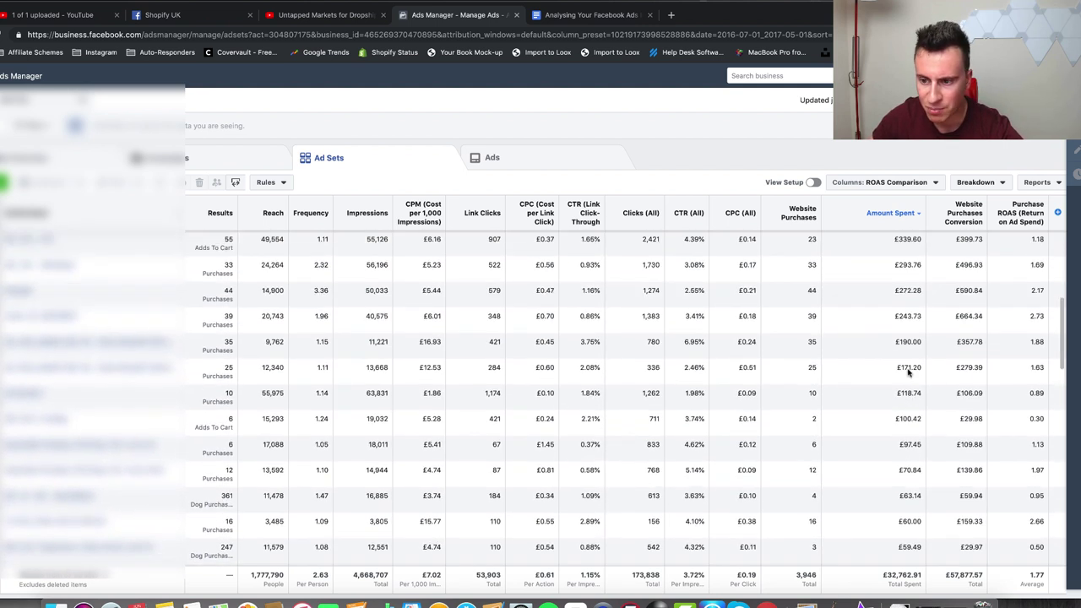
scroll(908, 355, "up", 3)
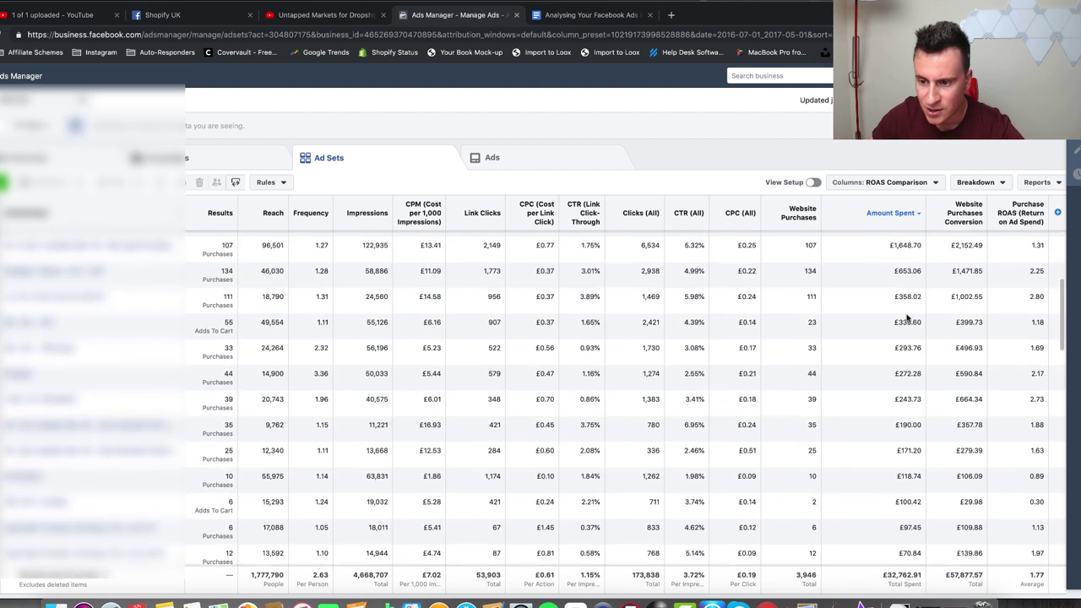
scroll(909, 311, "up", 1)
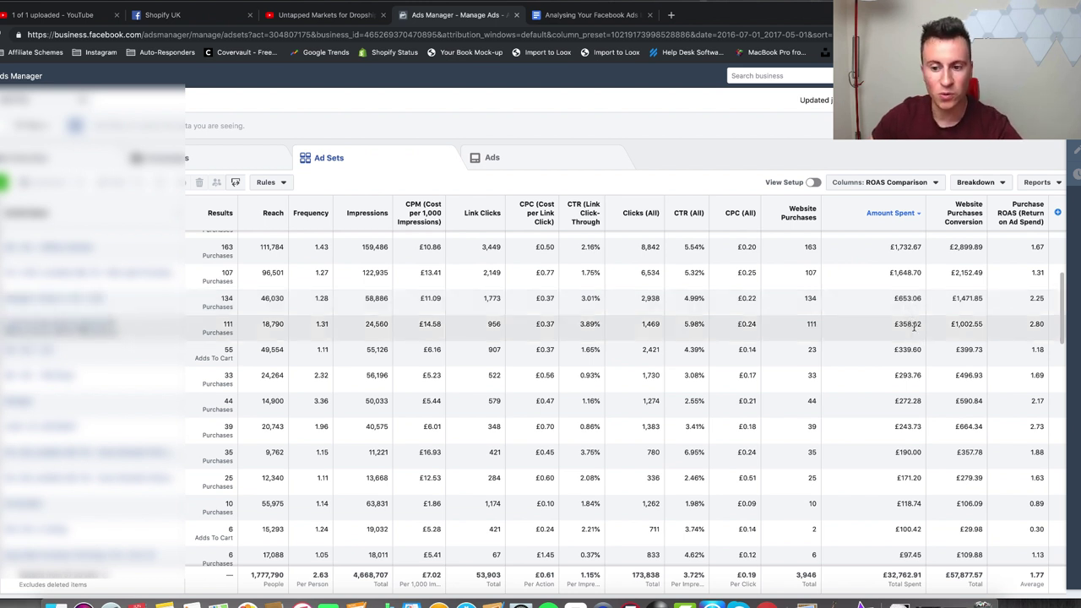
scroll(913, 331, "down", 1)
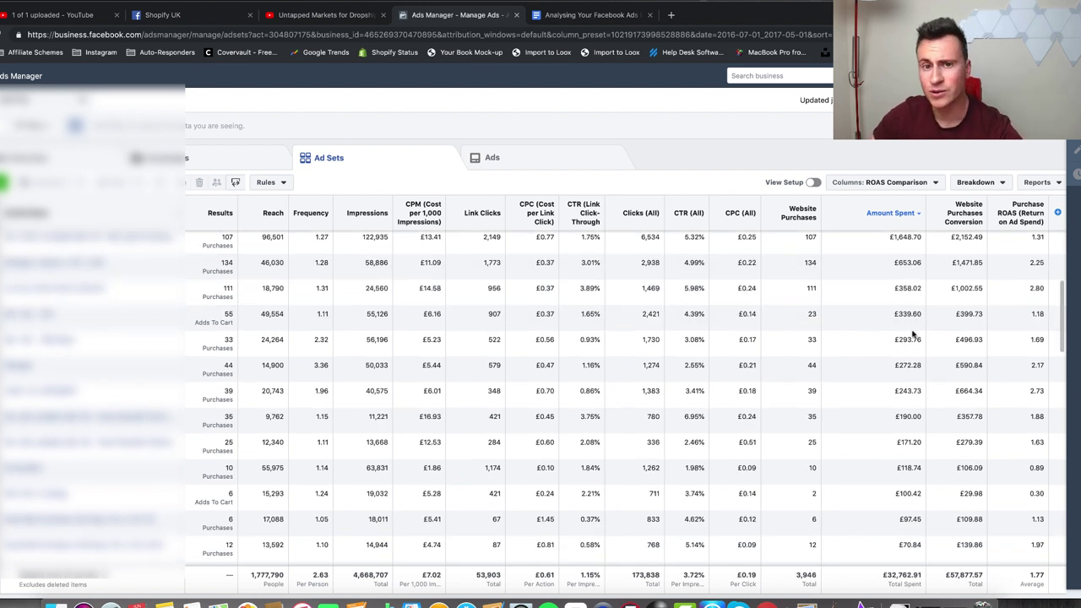
scroll(912, 333, "down", 1)
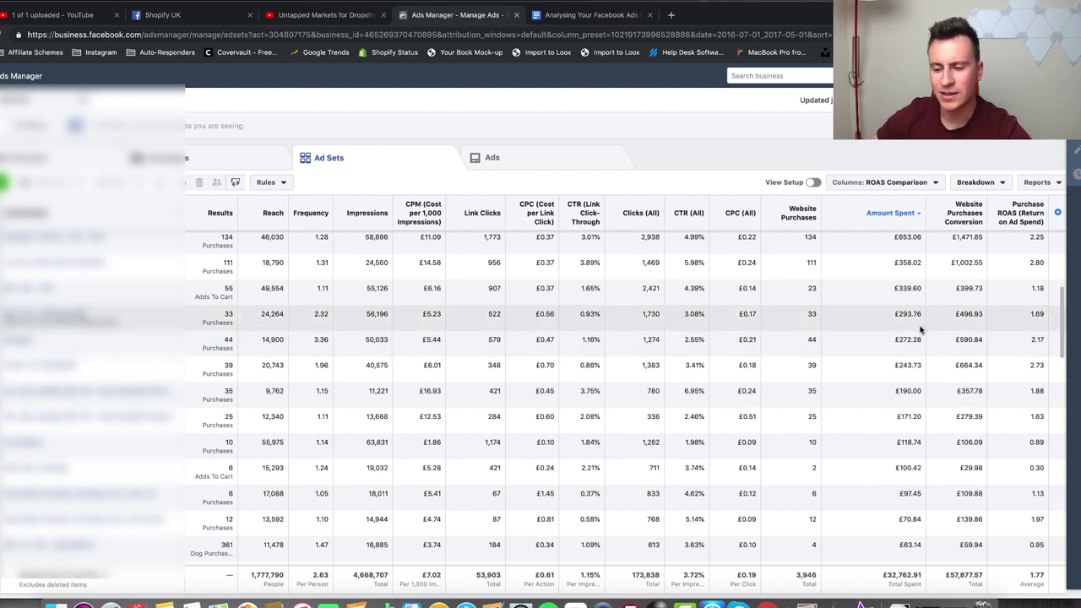
scroll(912, 338, "down", 2)
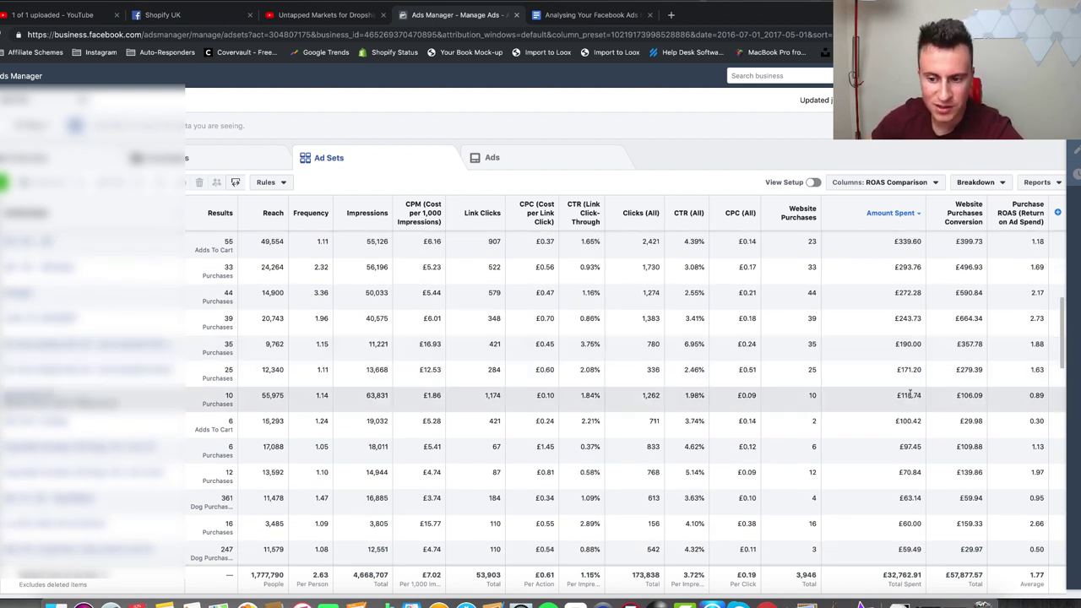
left_click_drag(899, 395, 922, 411)
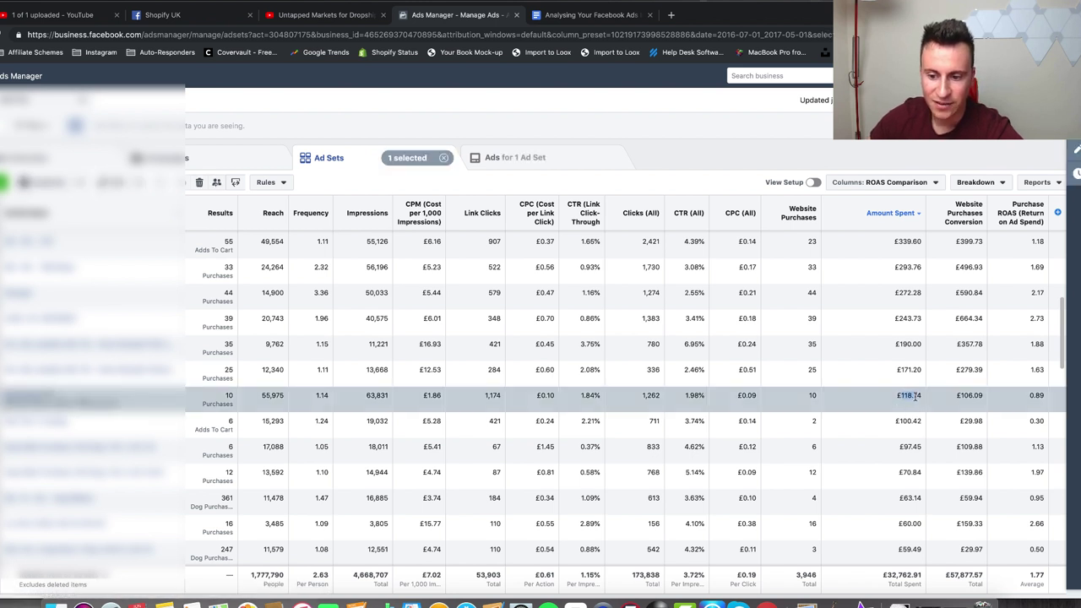
scroll(923, 411, "down", 1)
scroll(922, 410, "down", 1)
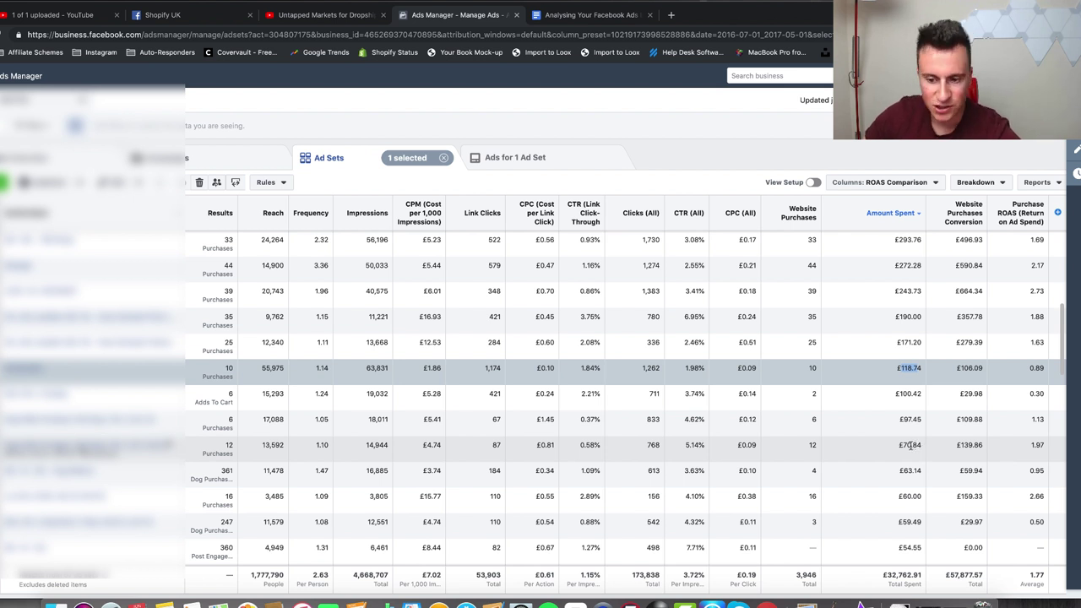
Compare the ad set with £118.74 spent against the rows below it, and clear the text highlight
scroll(910, 448, "down", 1)
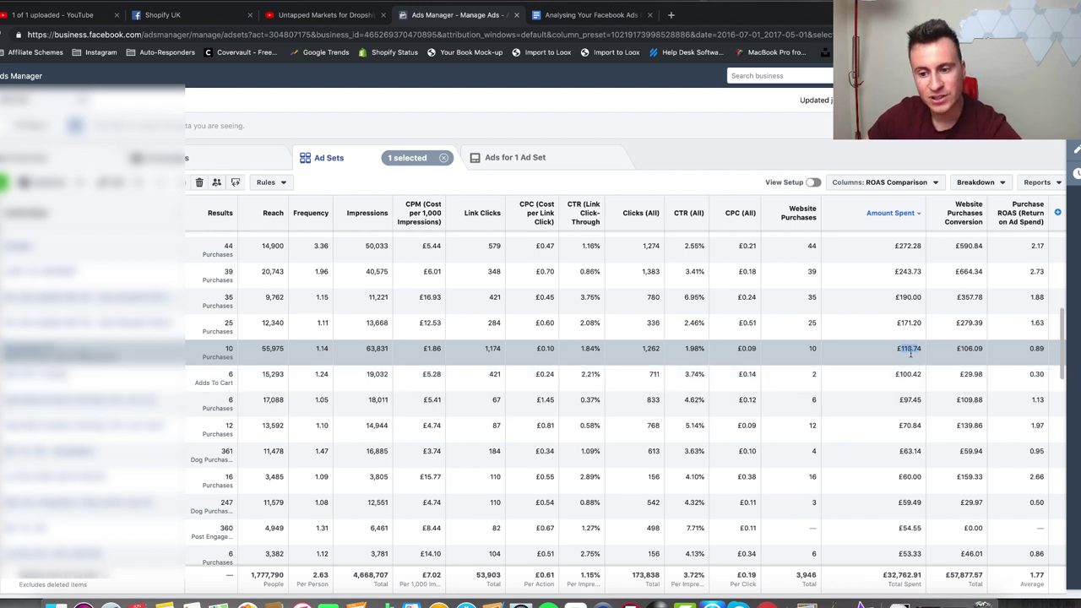
scroll(911, 382, "down", 1)
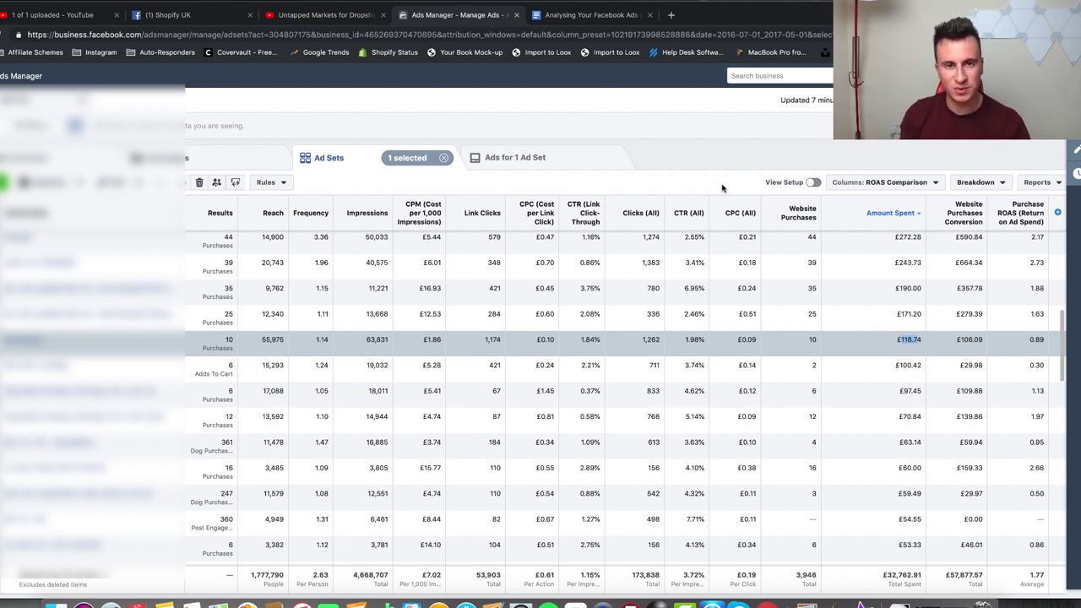
left_click(925, 341)
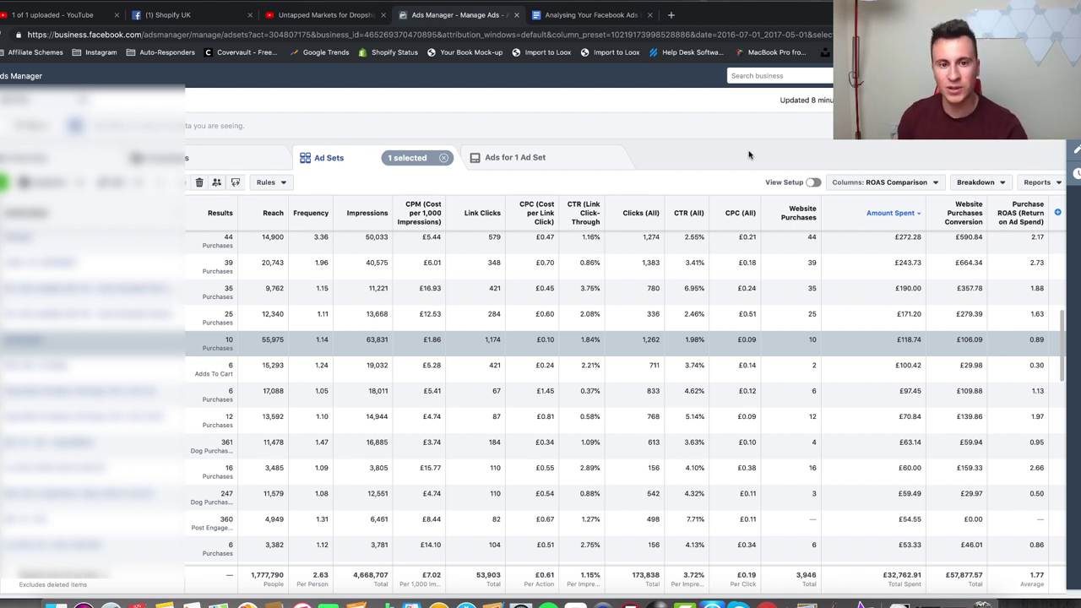
Switch to the Google Docs notes and read the Spotting Patterns and Structure & Organisation points
left_click(584, 15)
scroll(742, 348, "down", 1)
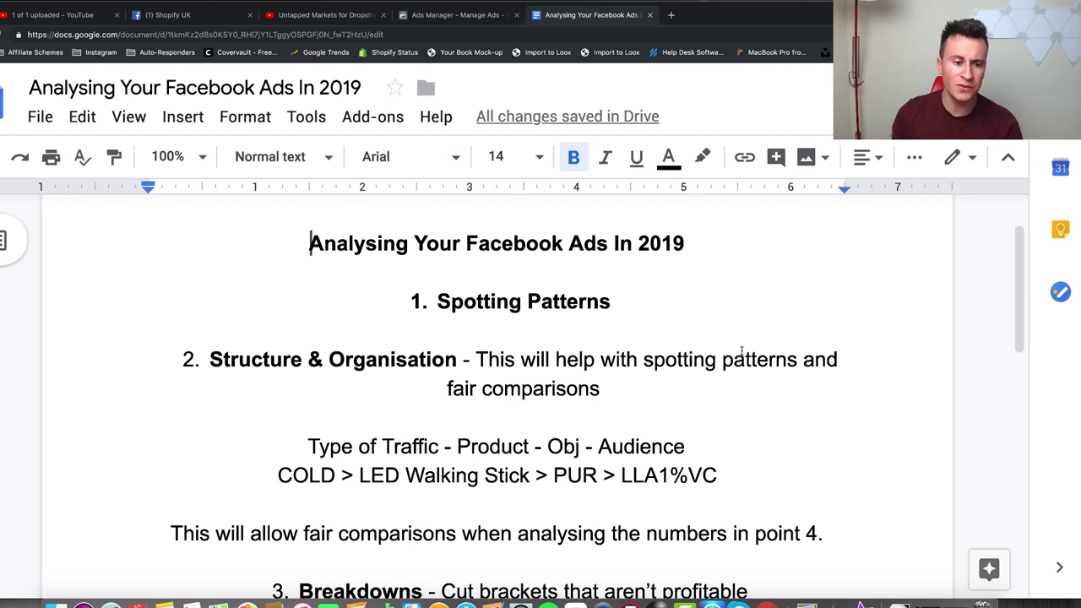
scroll(749, 387, "down", 1)
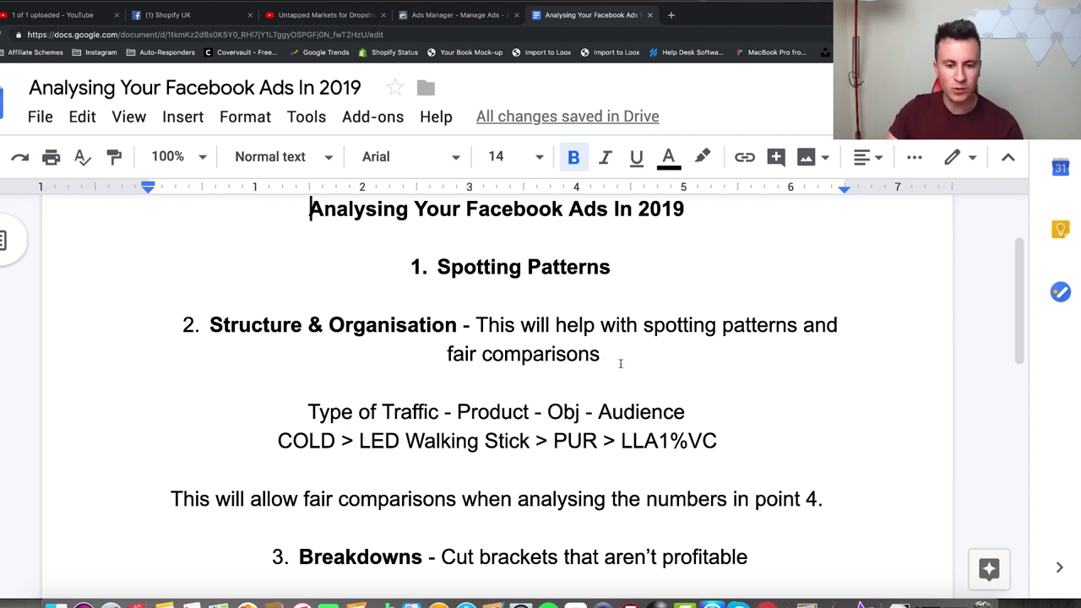
scroll(604, 360, "down", 1)
scroll(604, 360, "down", 1)
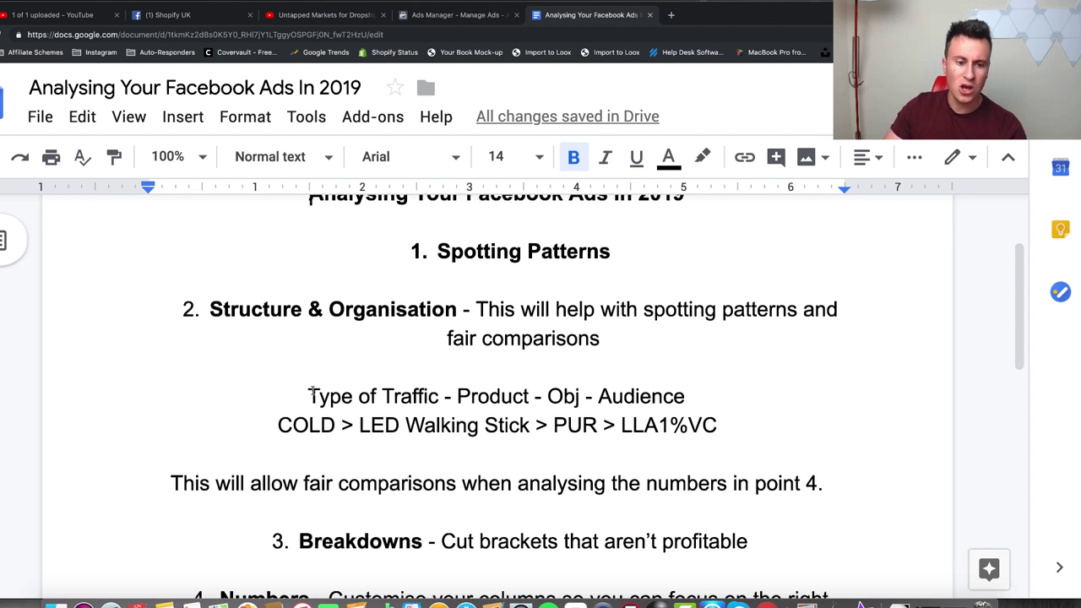
Highlight each part of the naming structure and its COLD > LED Walking Stick > PUR > LLA1%VC example, and read on to Breakdowns and Numbers
left_click_drag(309, 391, 437, 391)
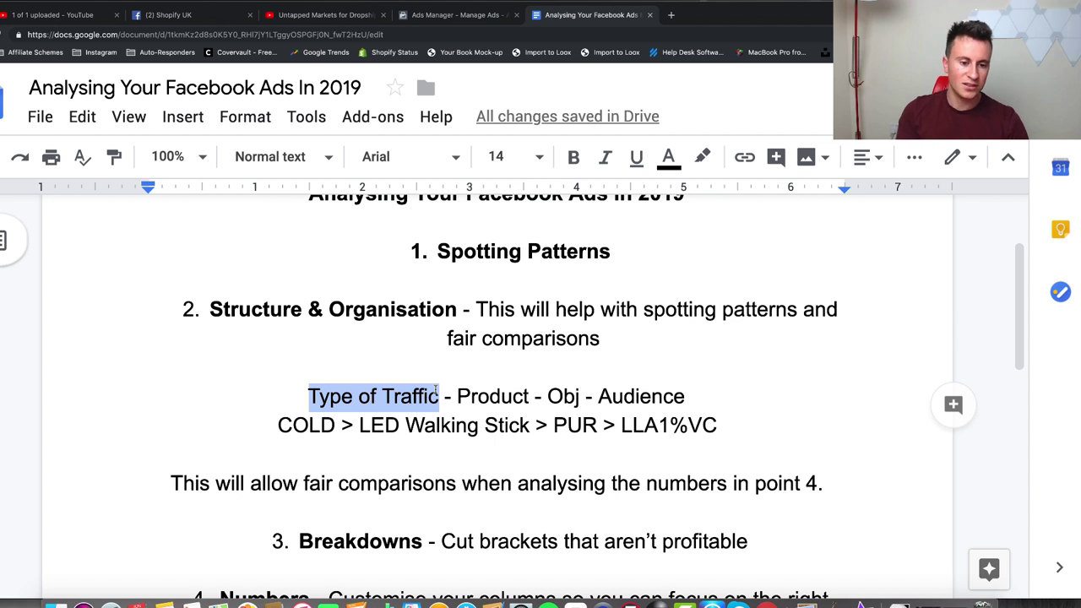
left_click(310, 425)
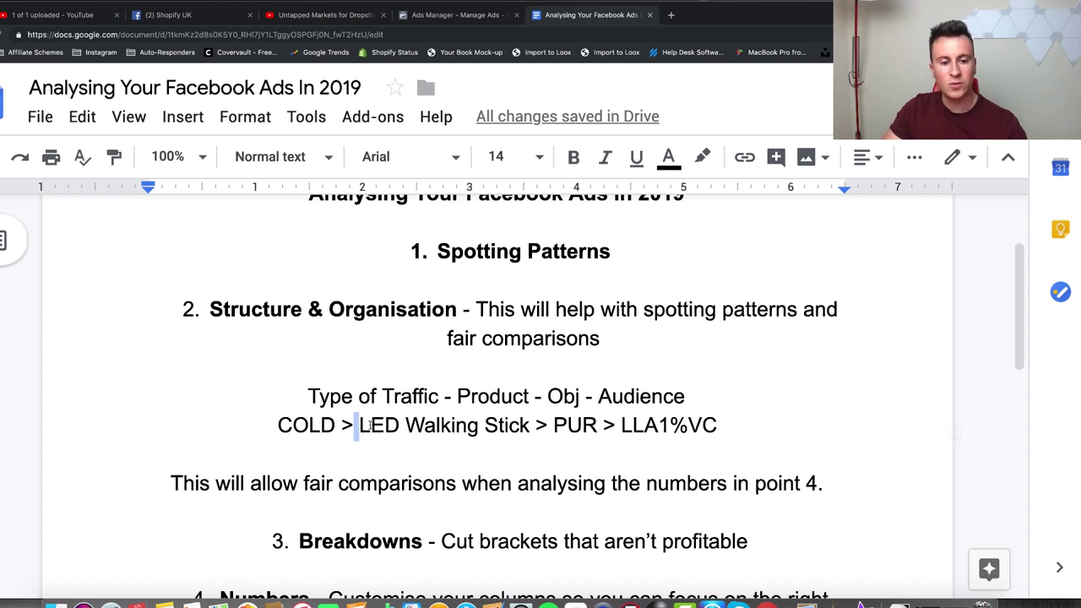
left_click_drag(354, 424, 529, 420)
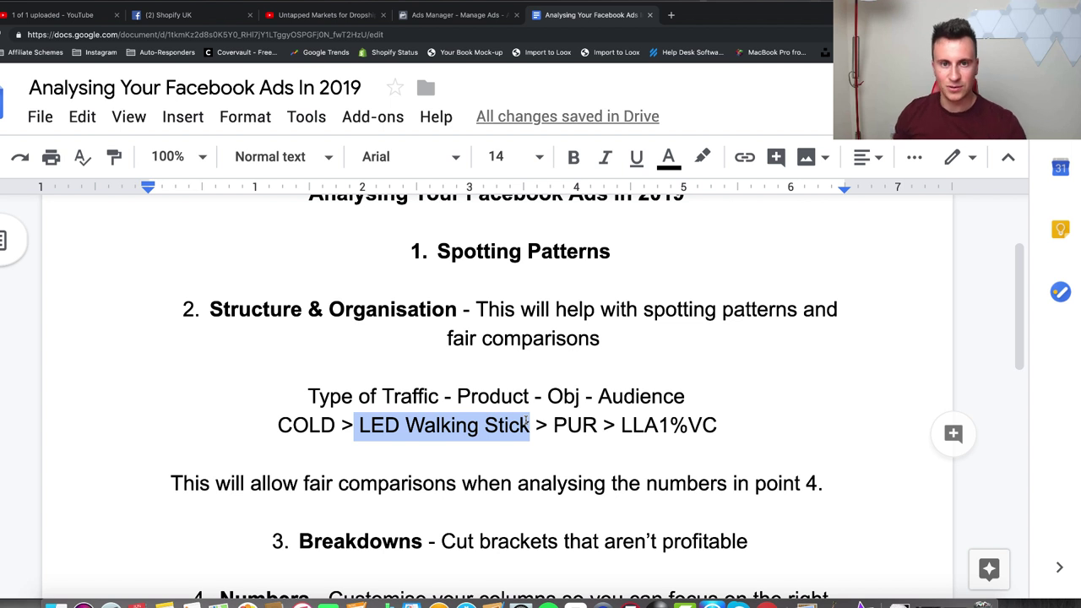
left_click_drag(553, 425, 597, 424)
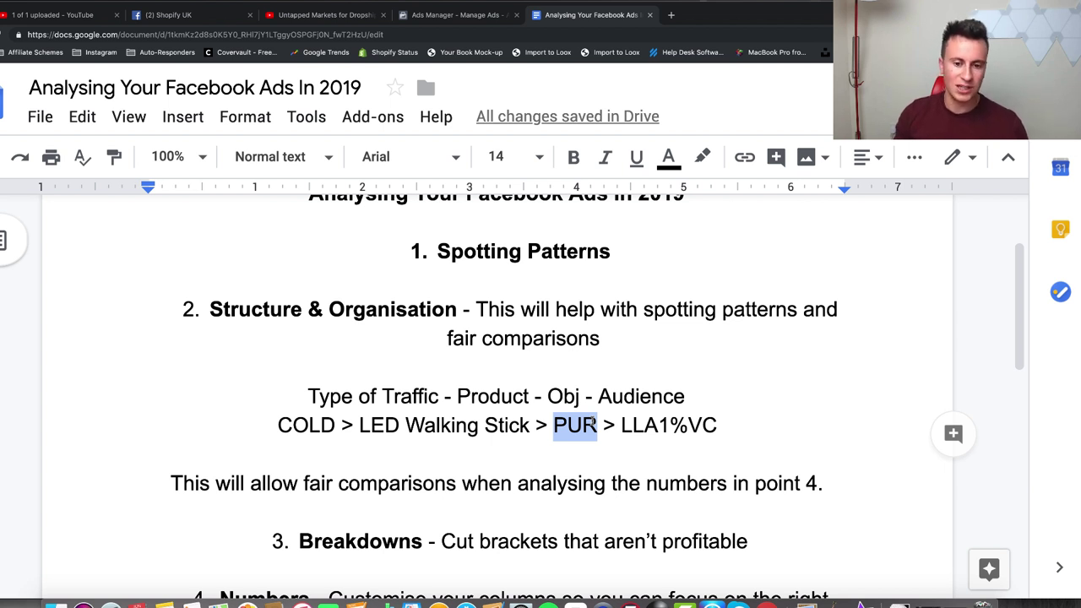
left_click_drag(621, 425, 718, 425)
left_click_drag(605, 397, 675, 396)
left_click(645, 425)
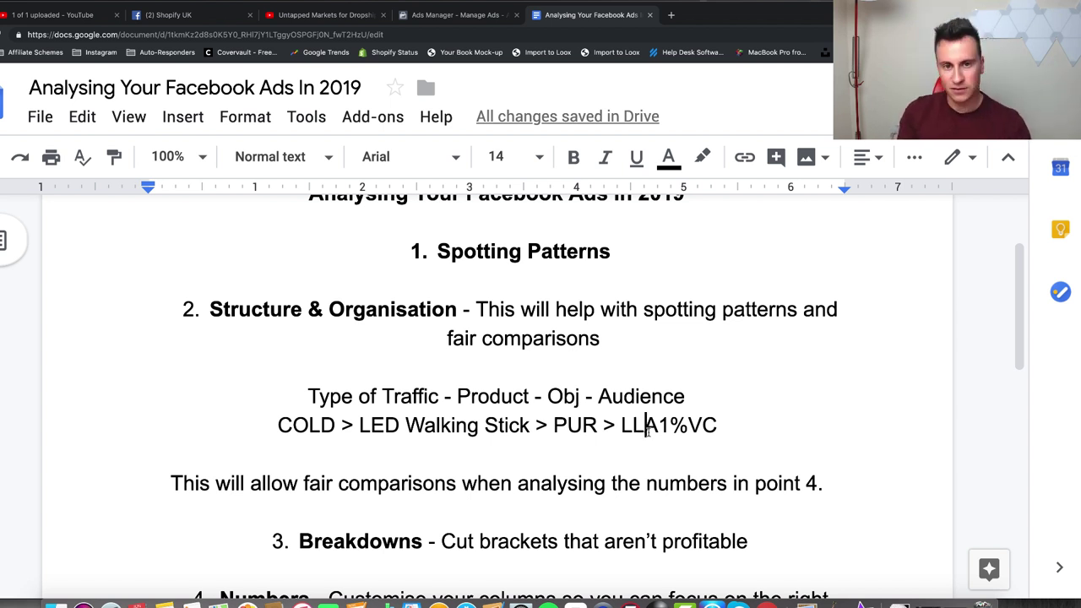
scroll(713, 281, "down", 5)
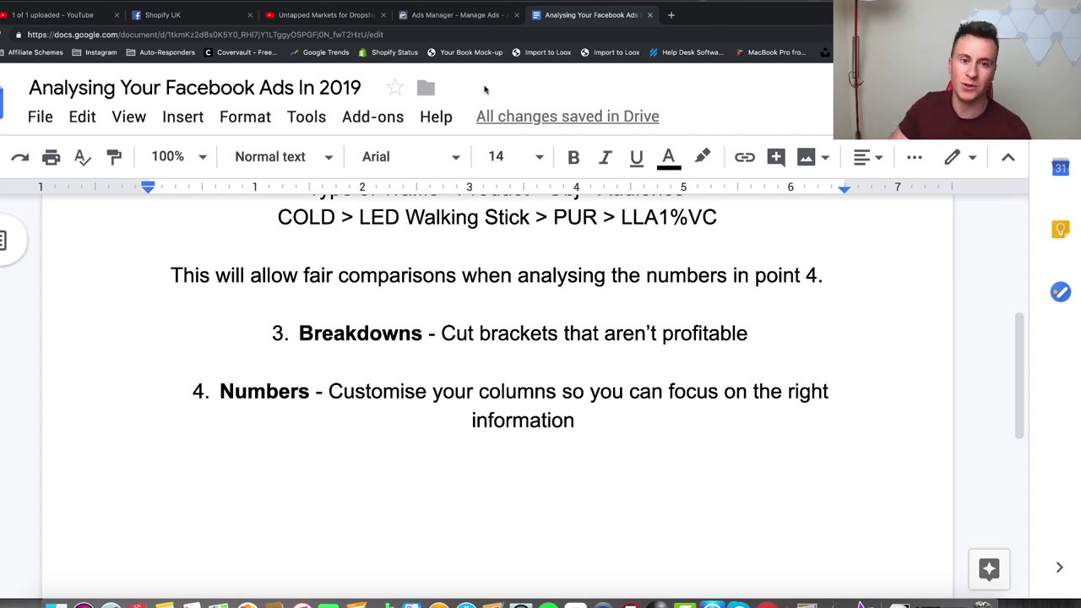
Switch back to Ads Manager and clear the gender breakdown from the ad sets table
left_click(454, 18)
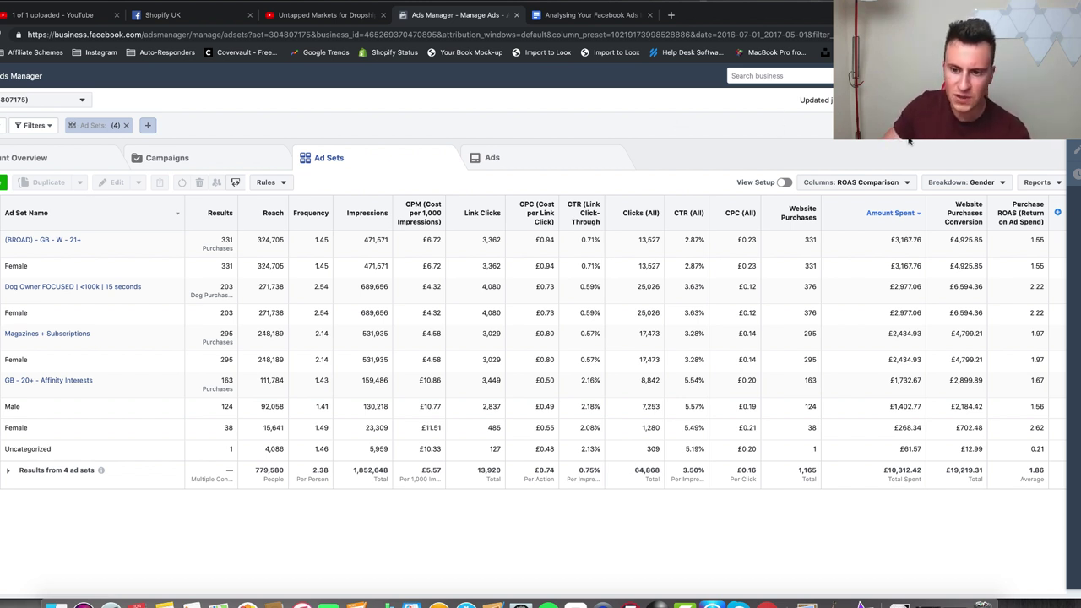
left_click(1004, 187)
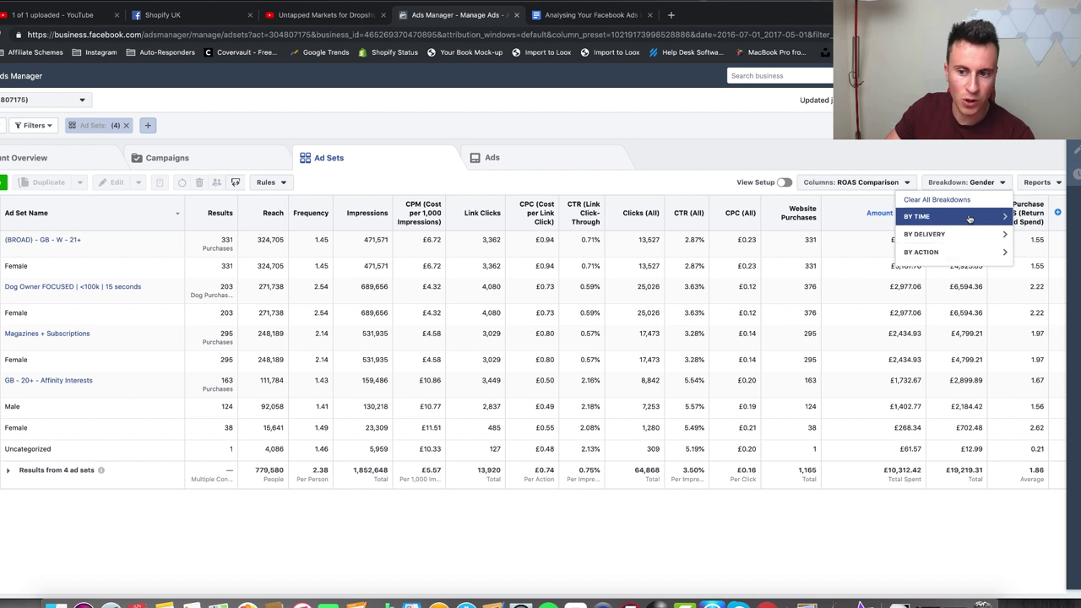
left_click(937, 199)
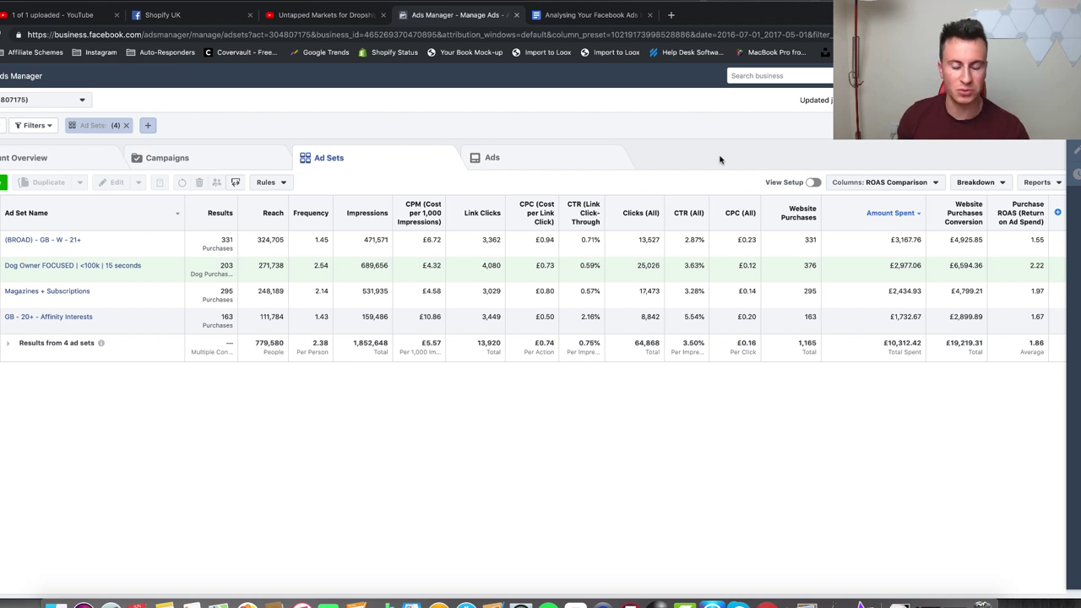
Break the ad sets down by gender under delivery and select the GB - 20+ - Affinity Interests ad set
left_click(981, 187)
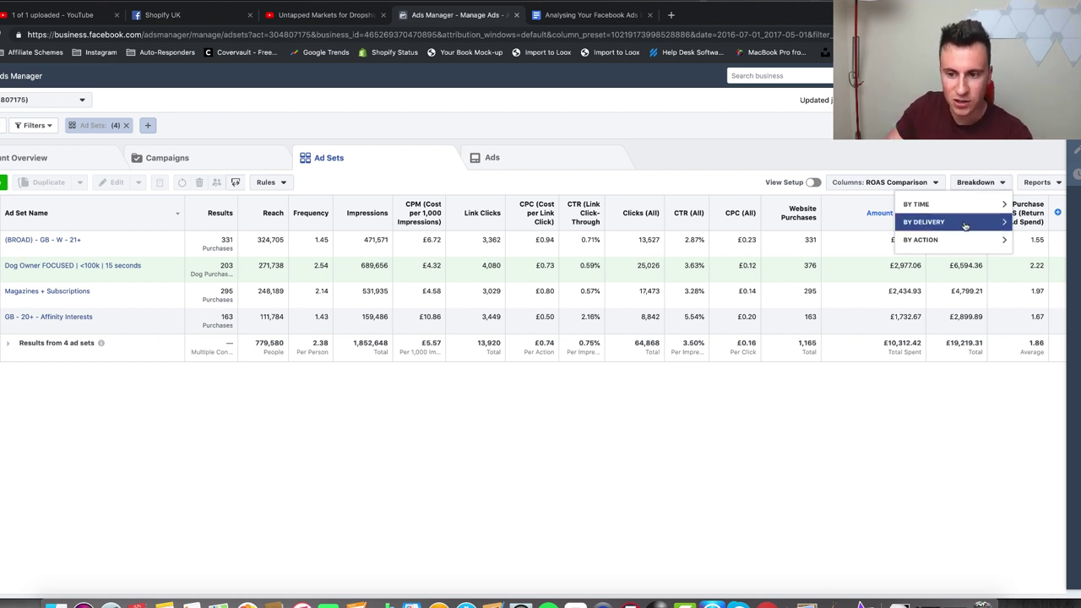
left_click(963, 222)
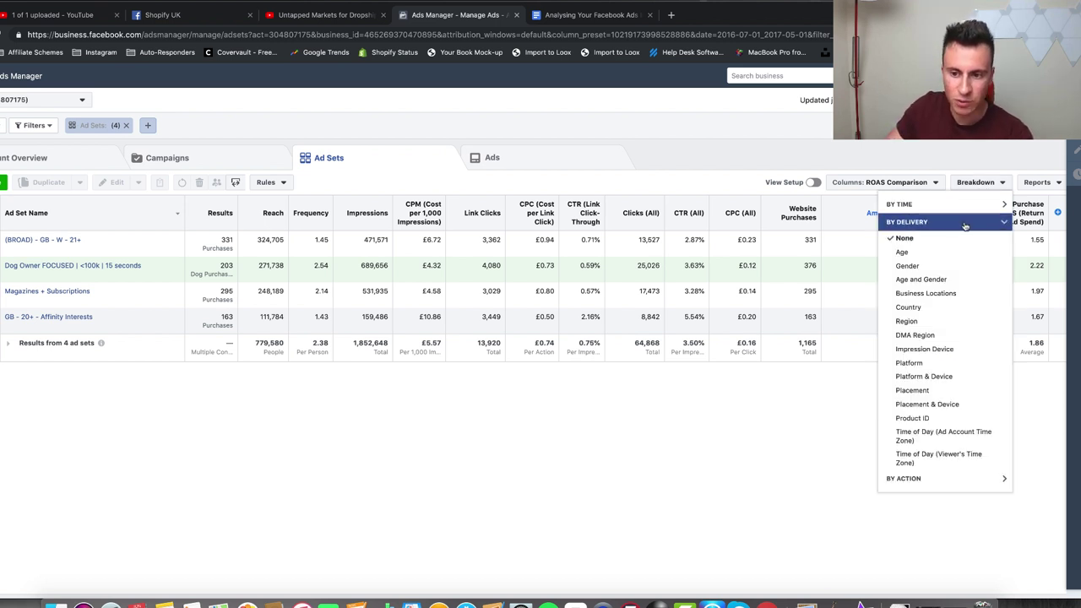
left_click(957, 266)
left_click(710, 163)
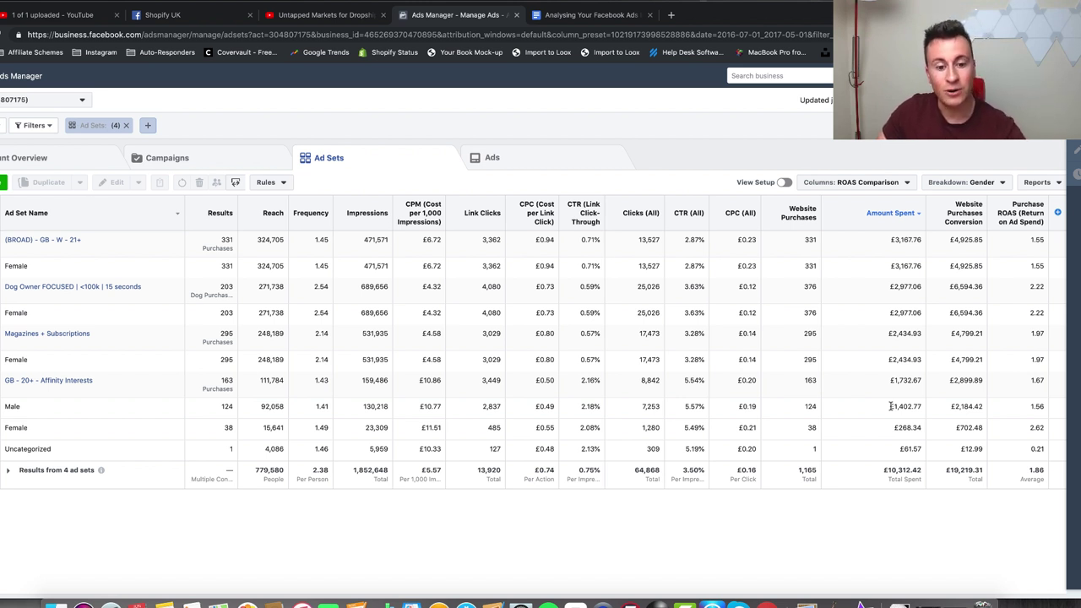
left_click(892, 407)
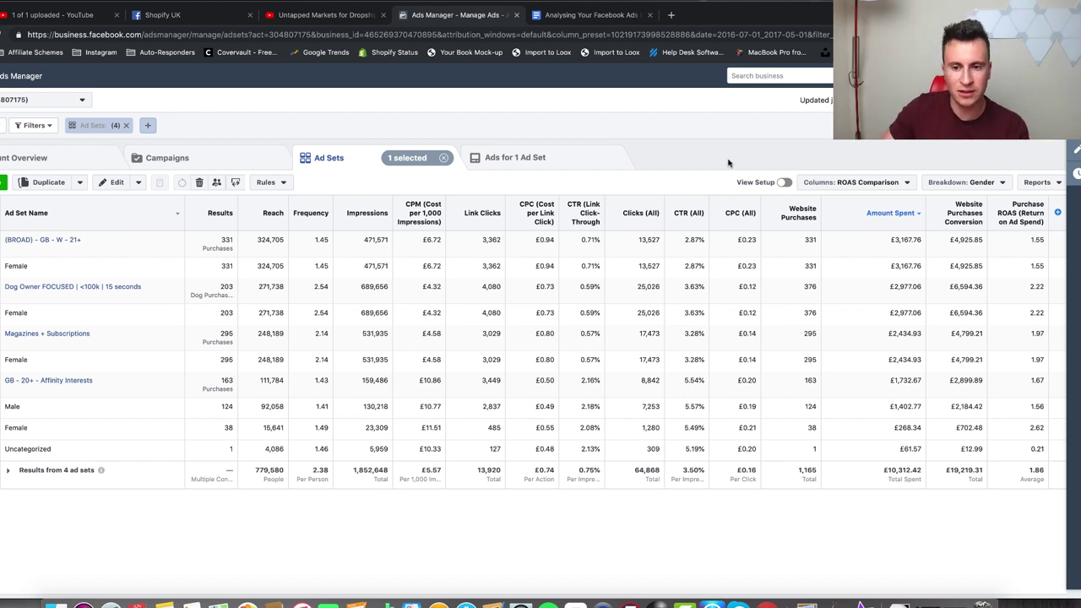
Change the delivery breakdown to Age and compare purchase ROAS across the age brackets of each ad set
left_click(971, 183)
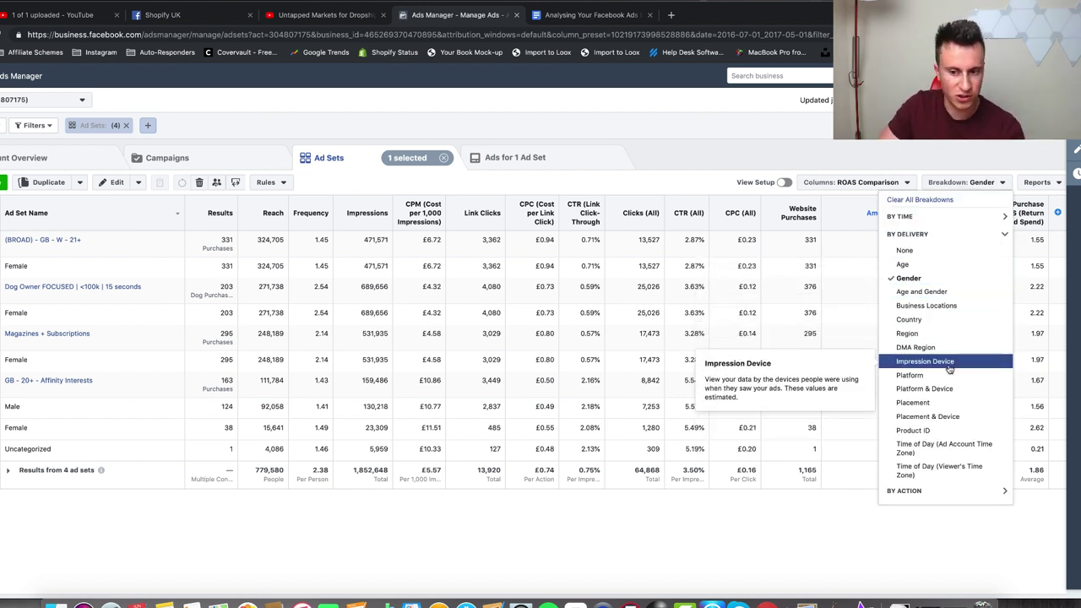
left_click(929, 265)
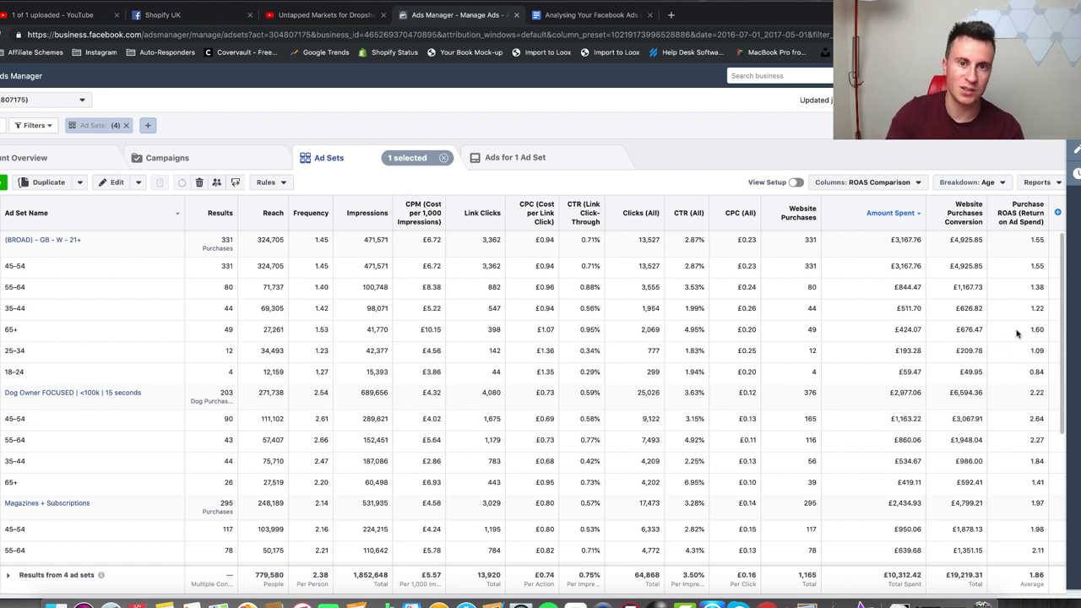
scroll(1017, 334, "down", 5)
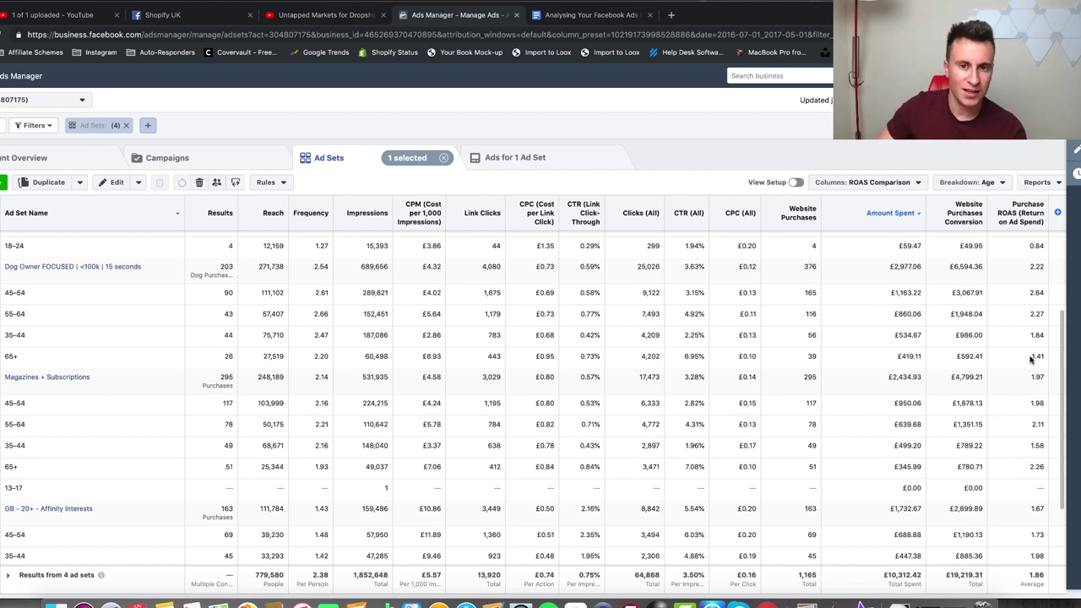
In the Google Docs notes, list Amount Spent, CPM, CPC, CTR and Purchase ROAS under Numbers, and highlight the metrics through CTR
left_click(583, 15)
left_click(753, 336)
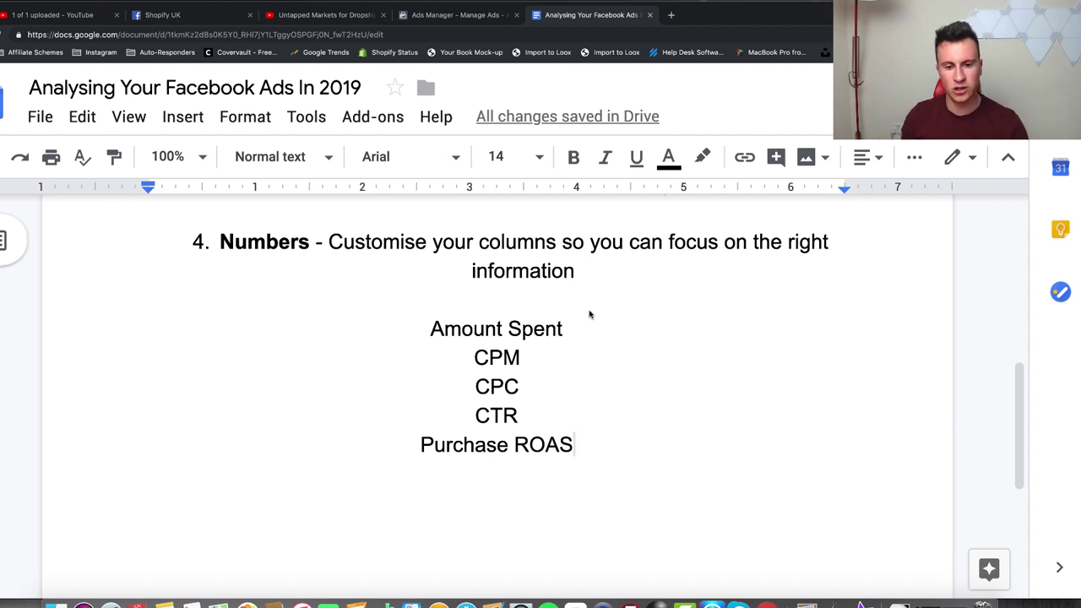
left_click_drag(431, 329, 594, 431)
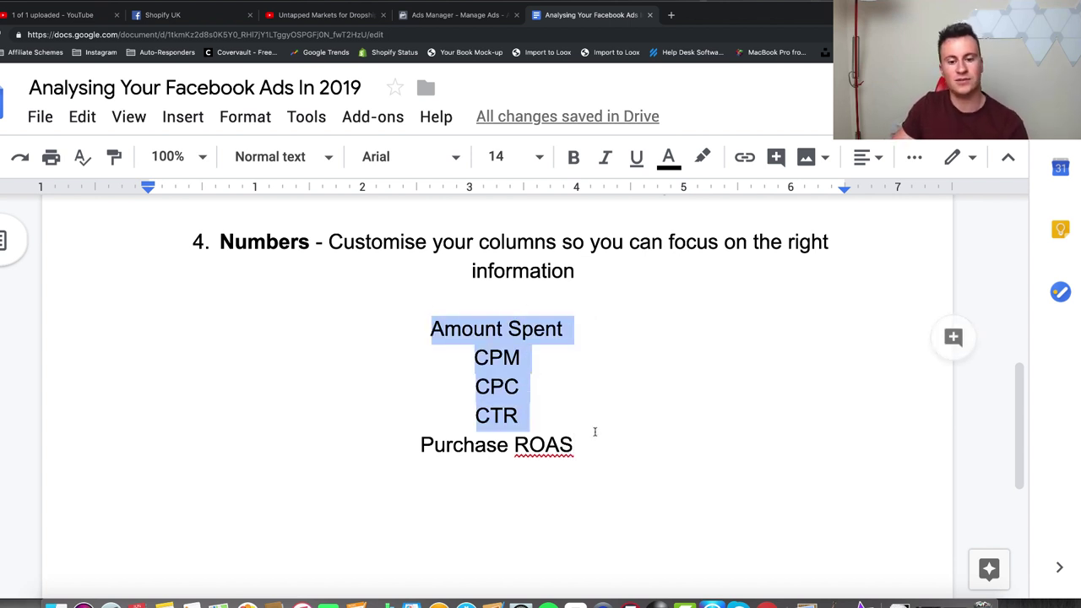
left_click(594, 434)
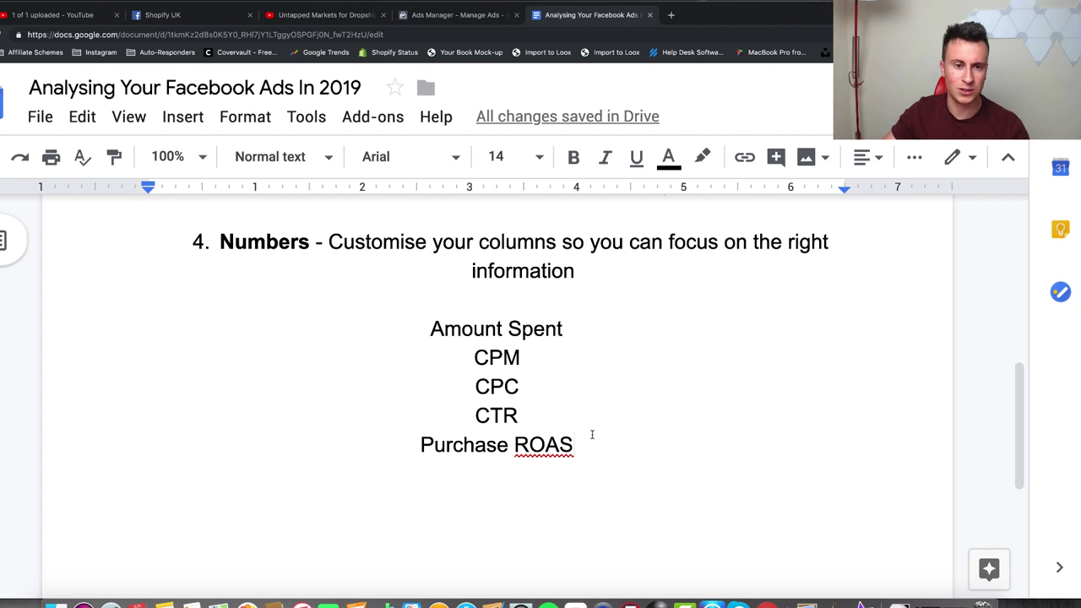
Return to Ads Manager, start customising the table columns, and remove every selected column except Ad Set Name
left_click(450, 15)
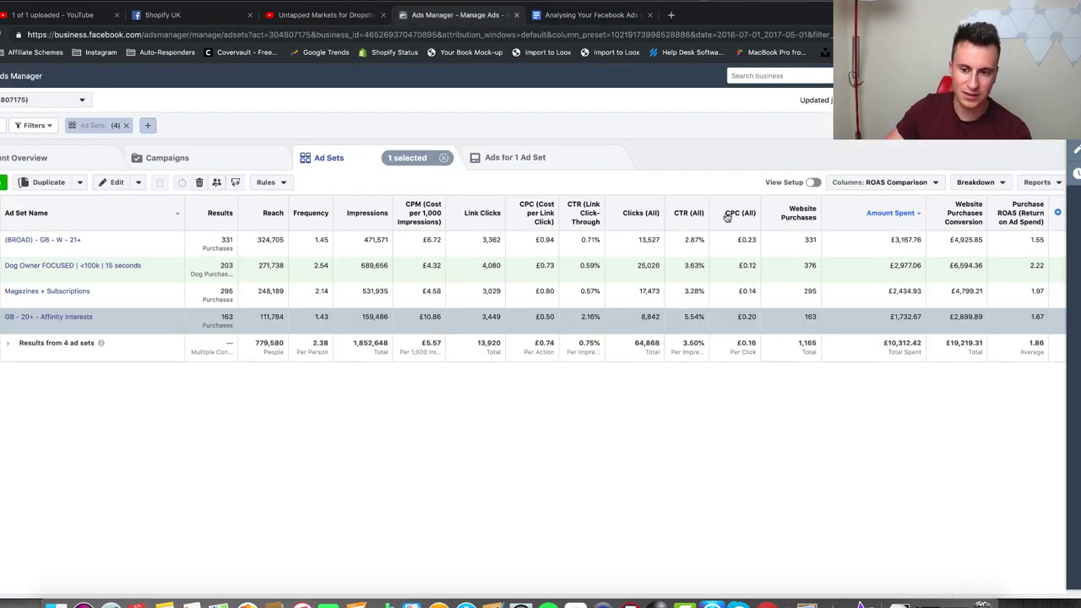
left_click(912, 183)
left_click(900, 490)
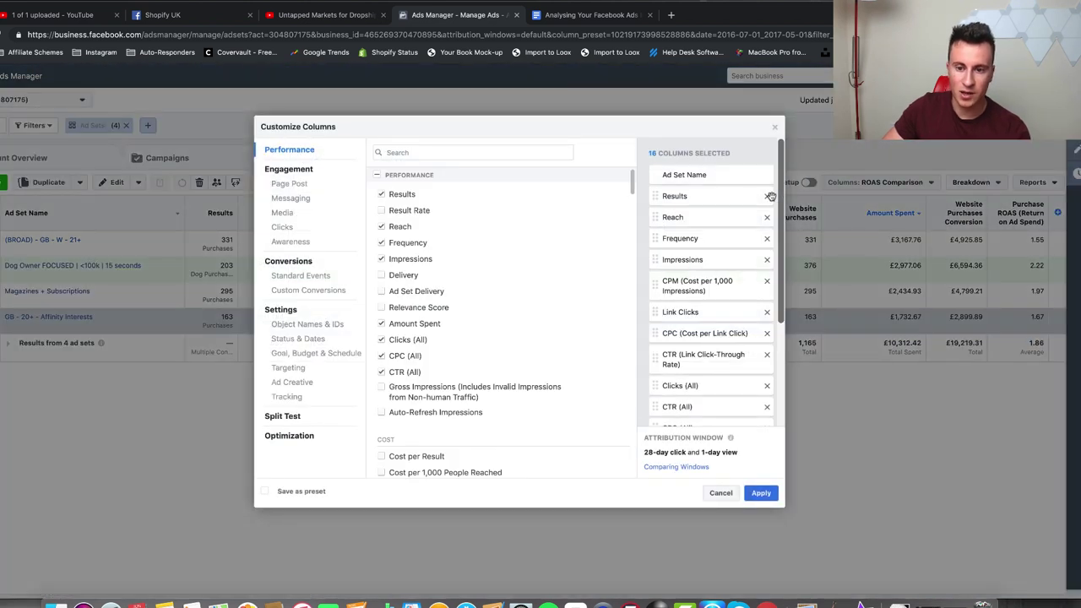
left_click(767, 196)
left_click(767, 196)
left_click(766, 196)
left_click(767, 196)
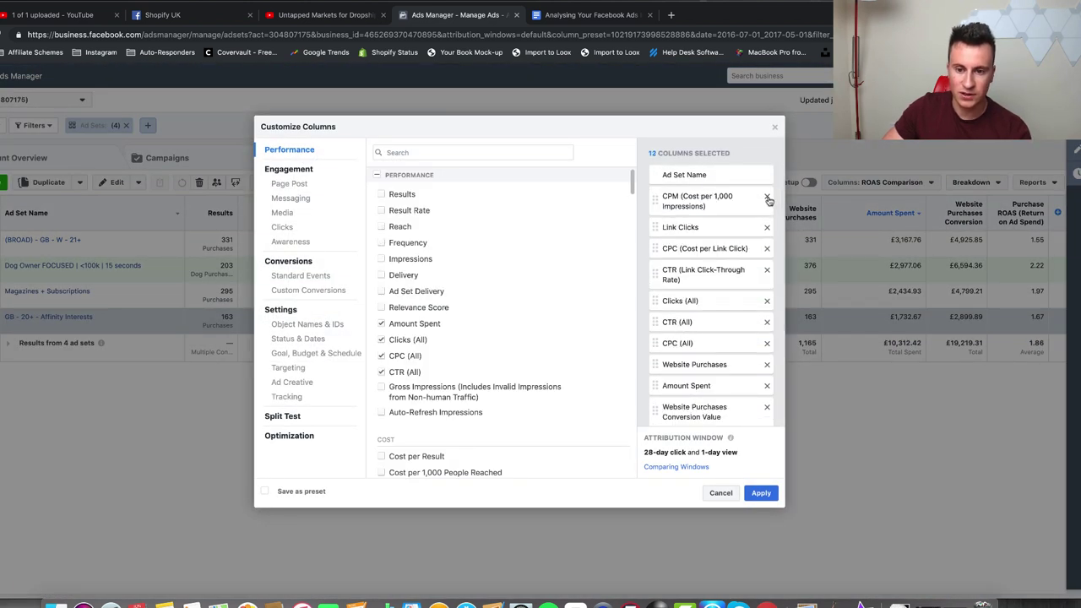
left_click(767, 196)
left_click(767, 196)
left_click(767, 196)
left_click(767, 196)
left_click(767, 196)
left_click(767, 196)
left_click(767, 196)
left_click(767, 196)
left_click(766, 196)
left_click(767, 196)
left_click(767, 195)
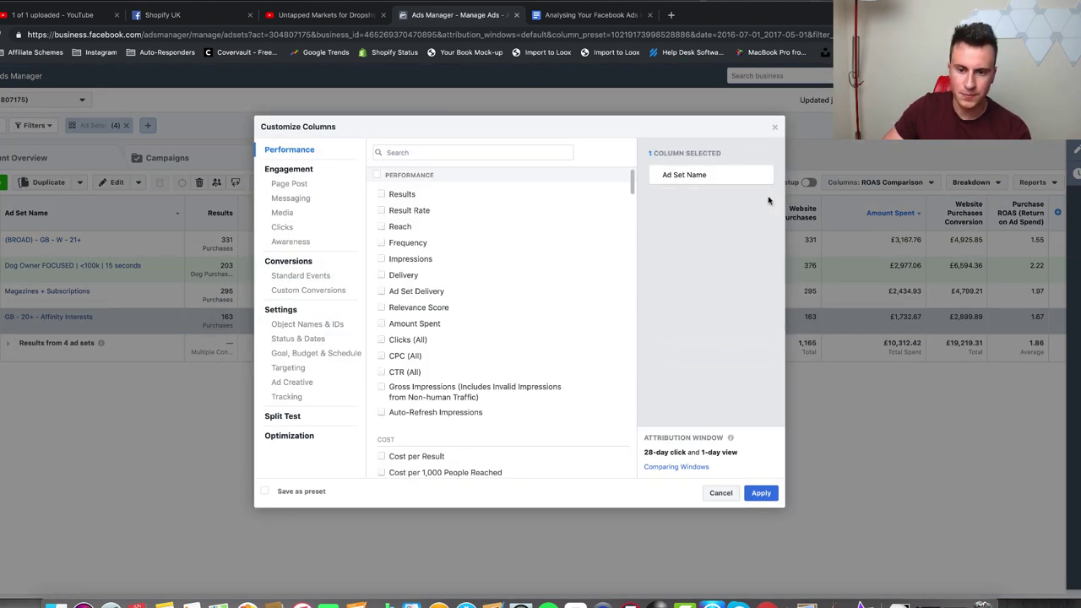
Find and add the Amount Spent and CPM (Cost per 1,000 Impressions) columns to the selection
left_click(411, 152)
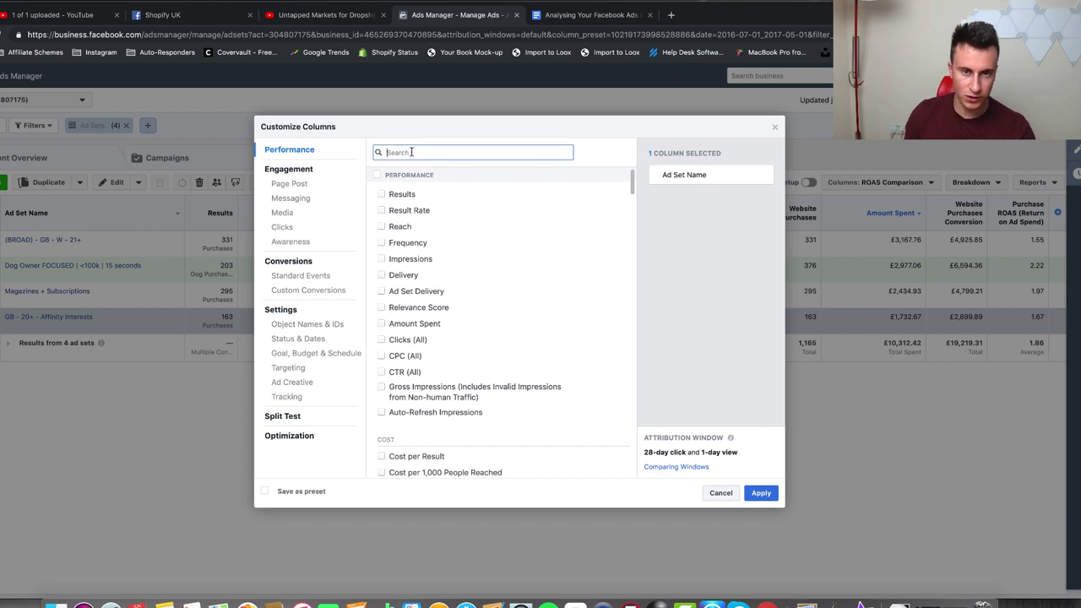
type("spent")
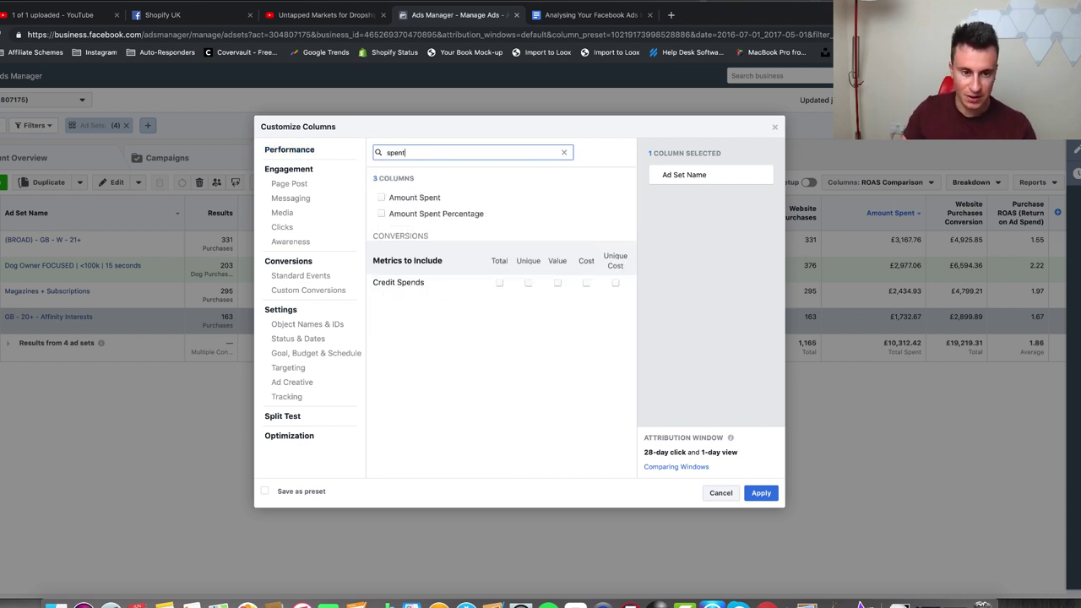
left_click(380, 197)
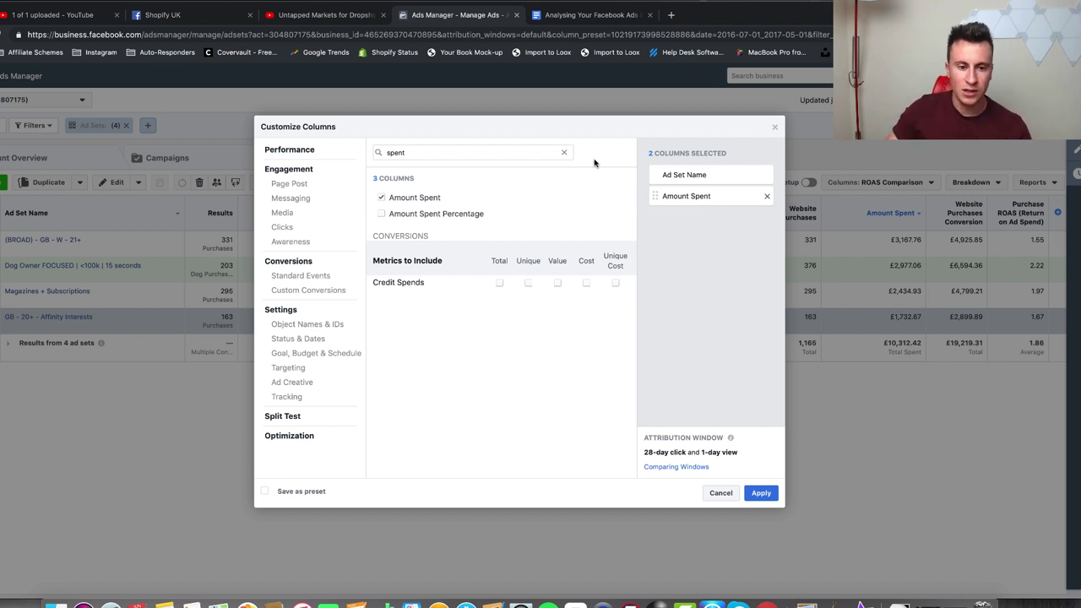
double_click(479, 152)
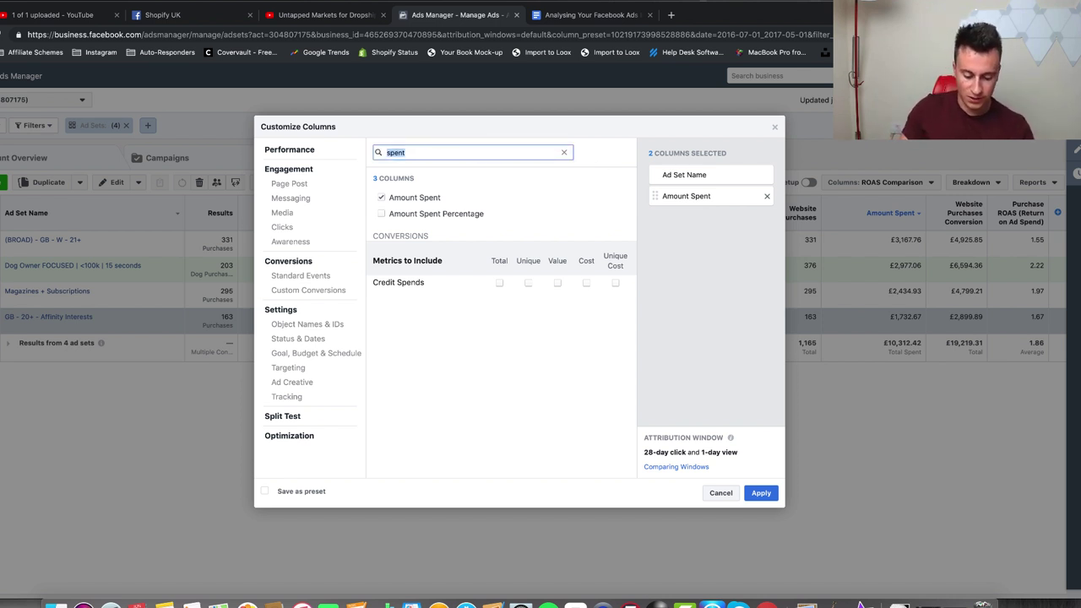
type("cpm")
left_click(381, 199)
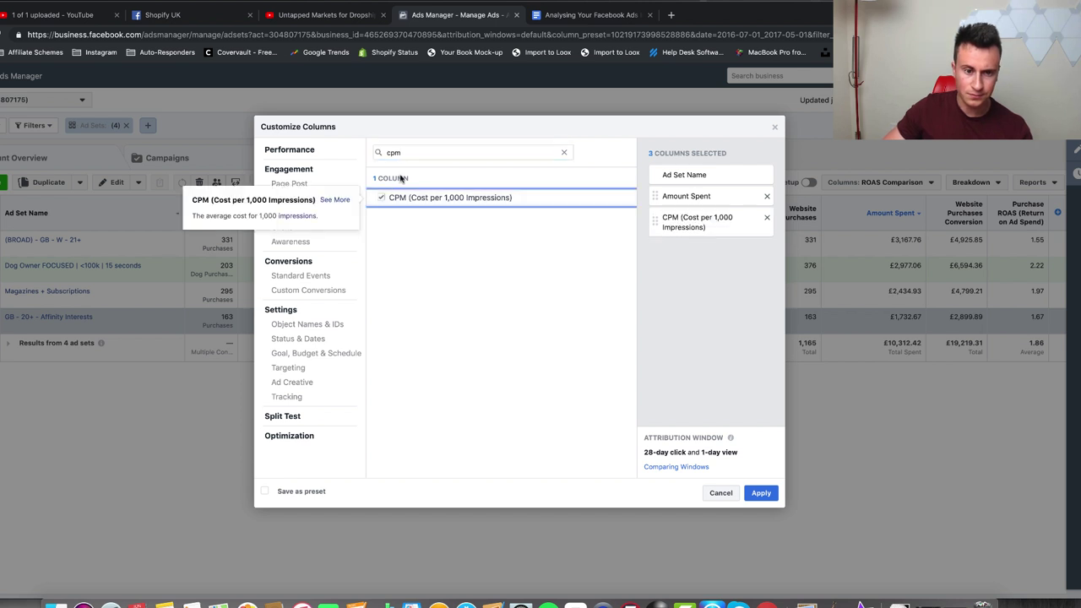
Find and add the CTR (Link Click-Through Rate) and CPC (Cost per Link Click) columns to the selection
double_click(415, 153)
type("ctr")
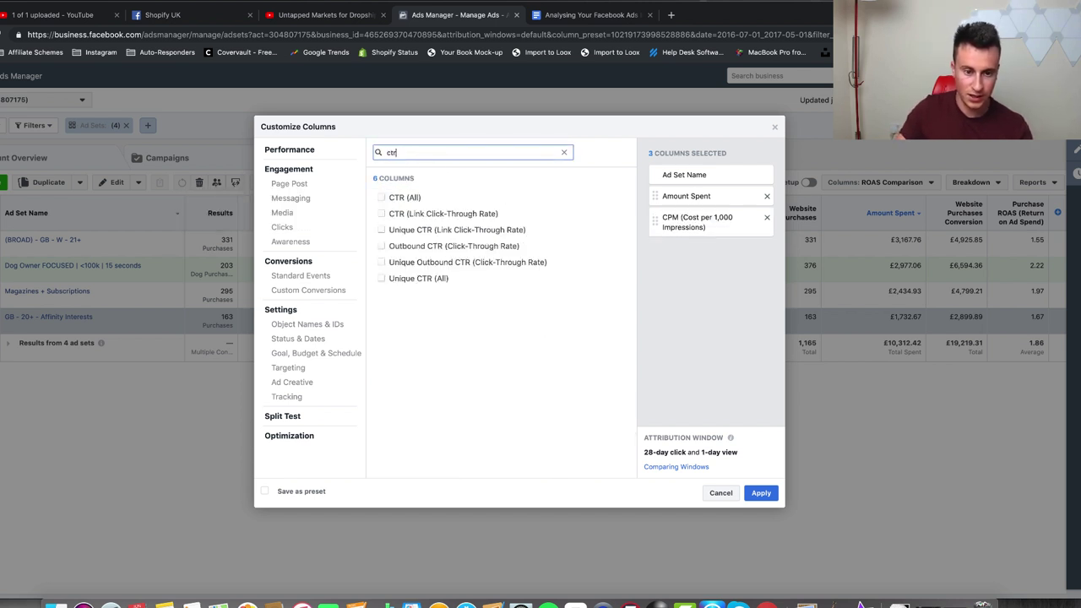
left_click(381, 214)
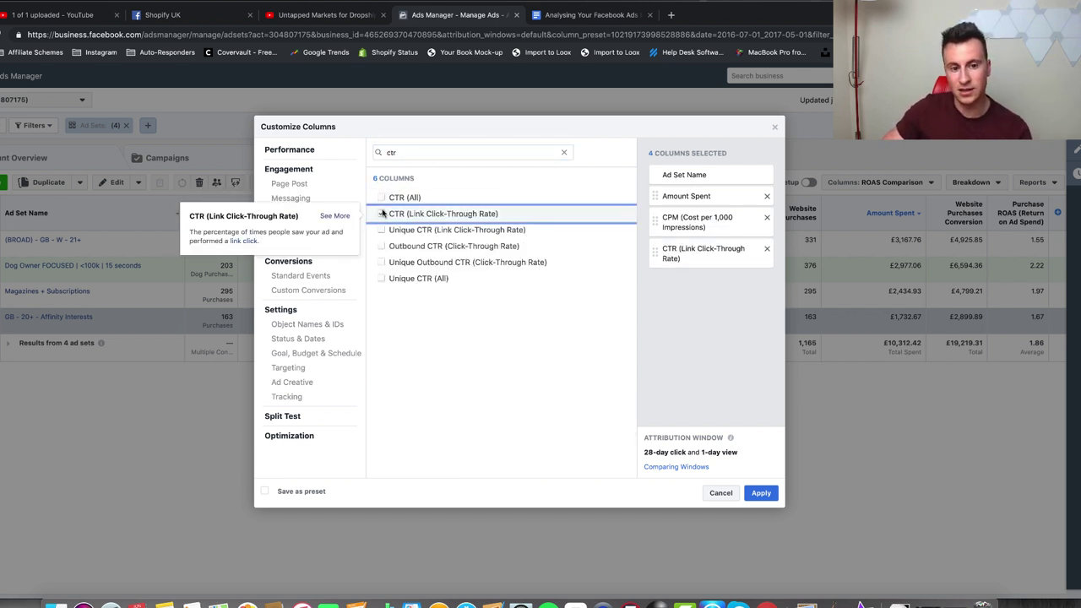
double_click(404, 152)
type("cp")
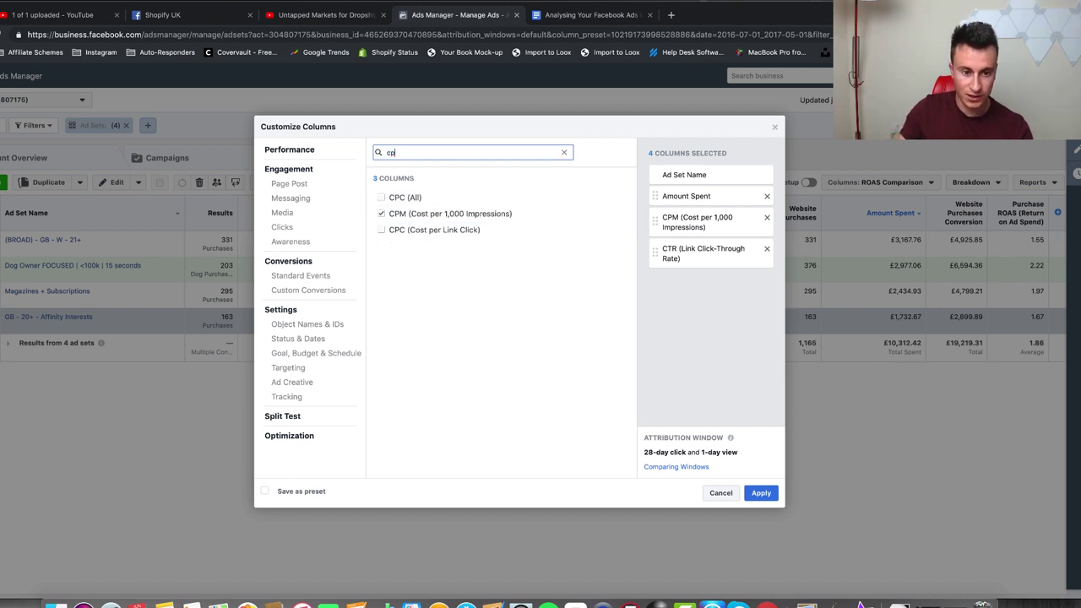
left_click(381, 229)
Add the total Purchase ROAS (Return on Ad Spend) column without its Website Purchase ROAS sub-column, and apply the column set
double_click(402, 154)
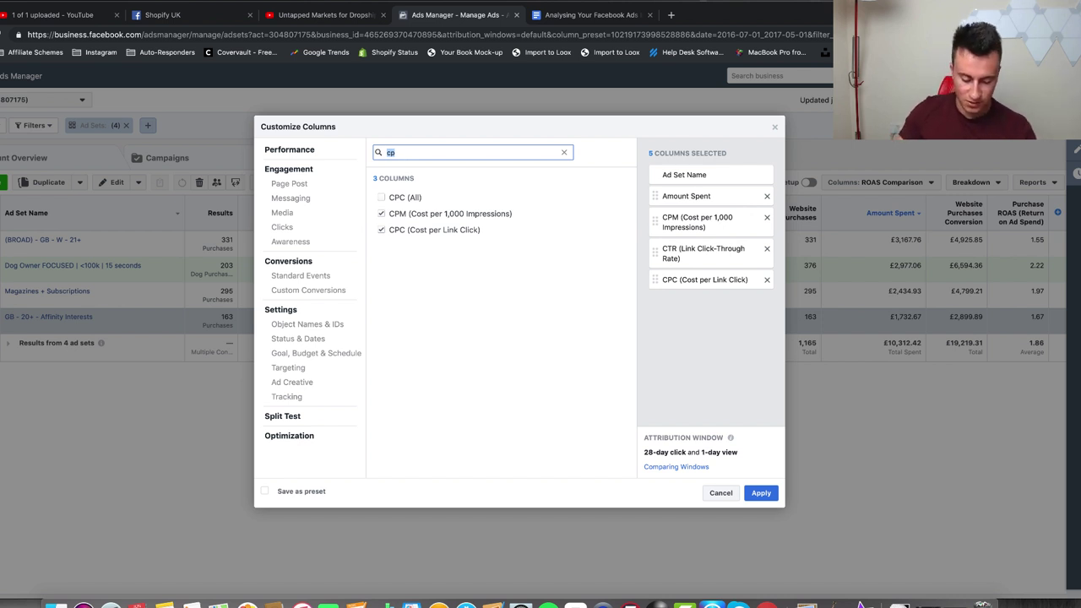
type("purchase")
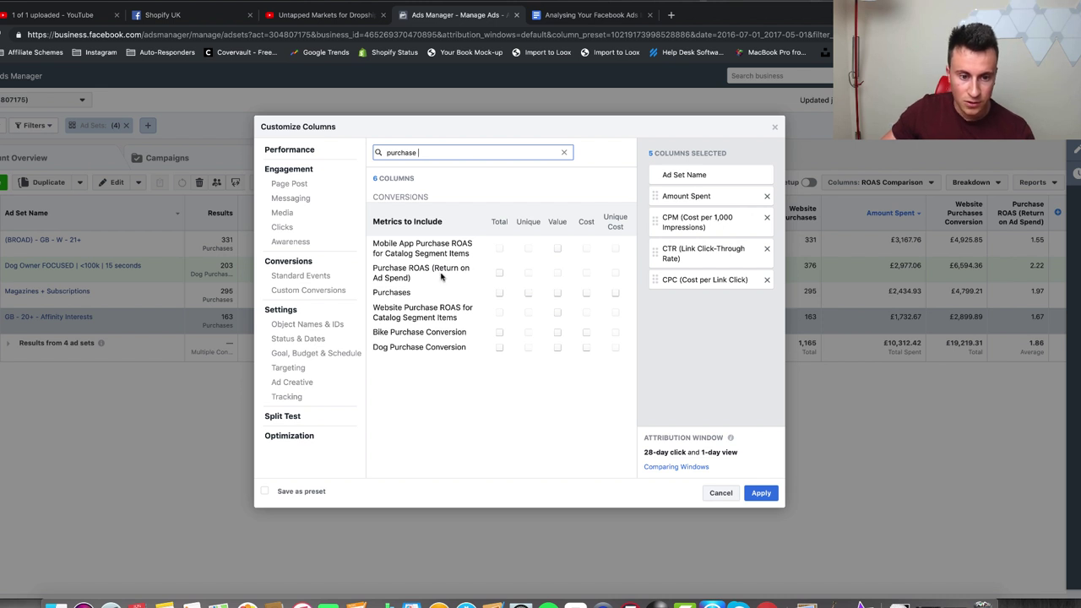
left_click(499, 273)
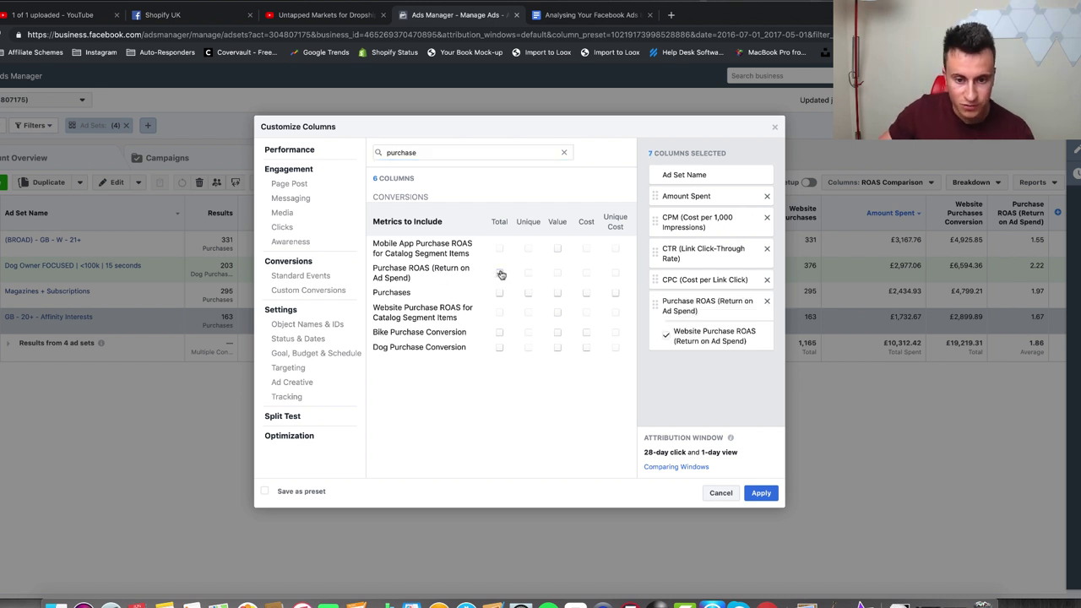
left_click(667, 337)
left_click(763, 492)
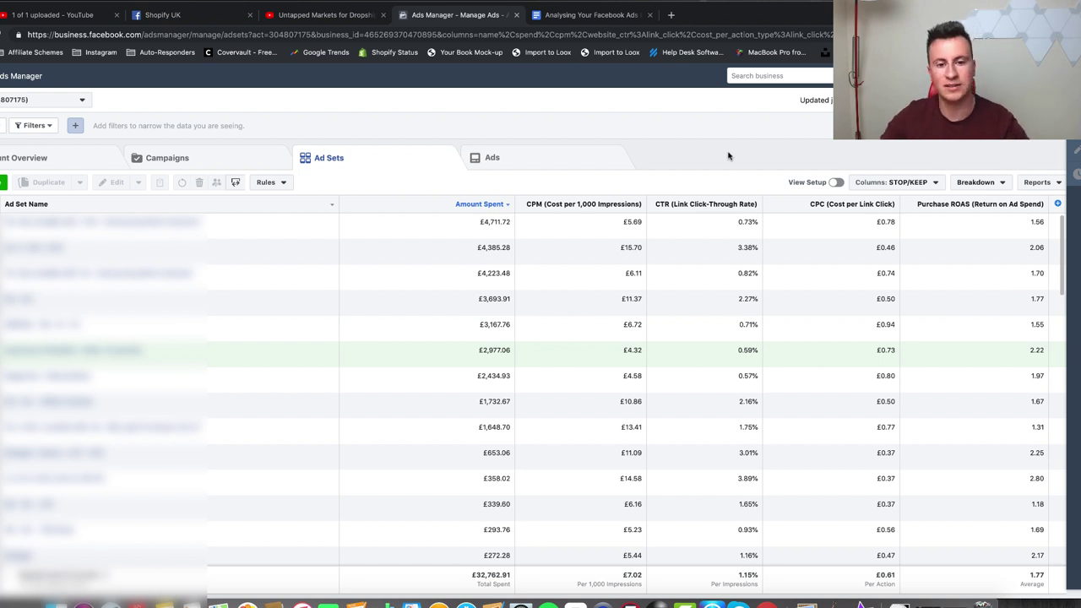
Review amount spent, CPM, CTR, CPC and purchase ROAS across the ad sets in the STOP/KEEP column view
scroll(767, 320, "down", 3)
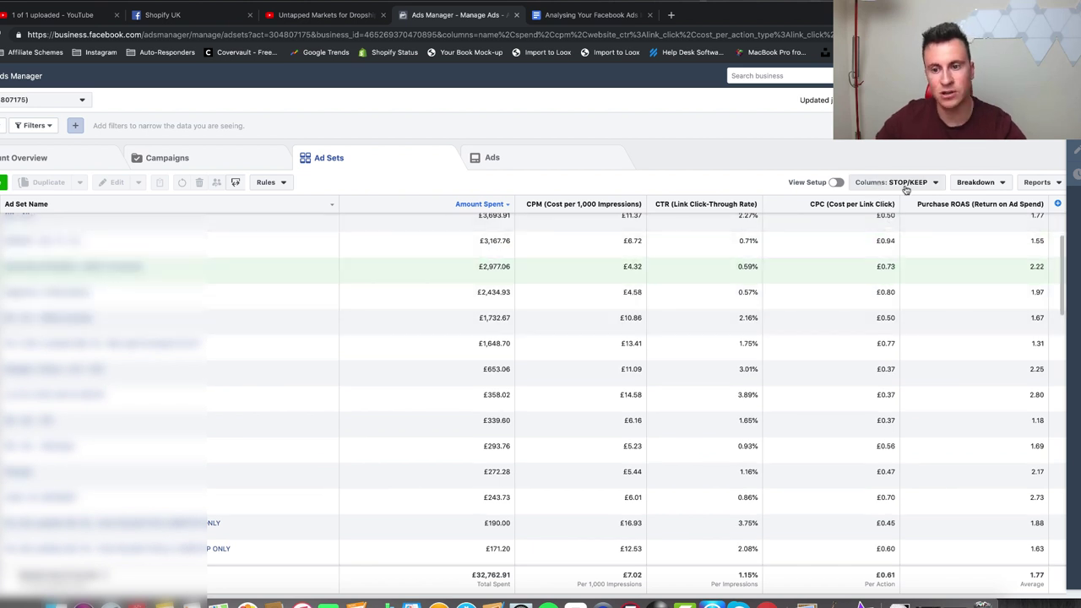
scroll(747, 317, "up", 3)
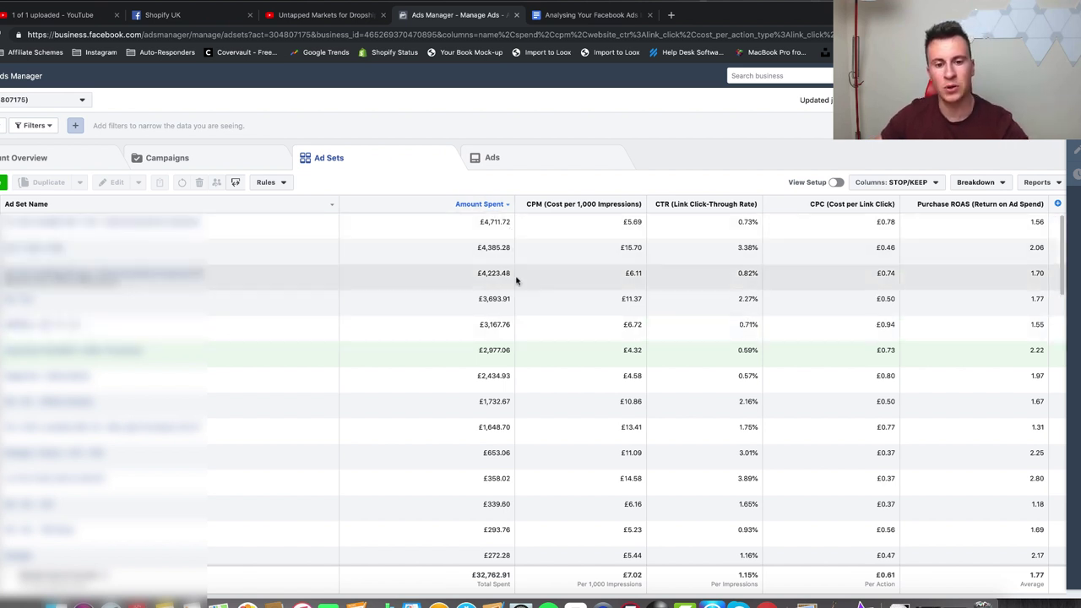
scroll(515, 340, "down", 5)
scroll(516, 341, "up", 5)
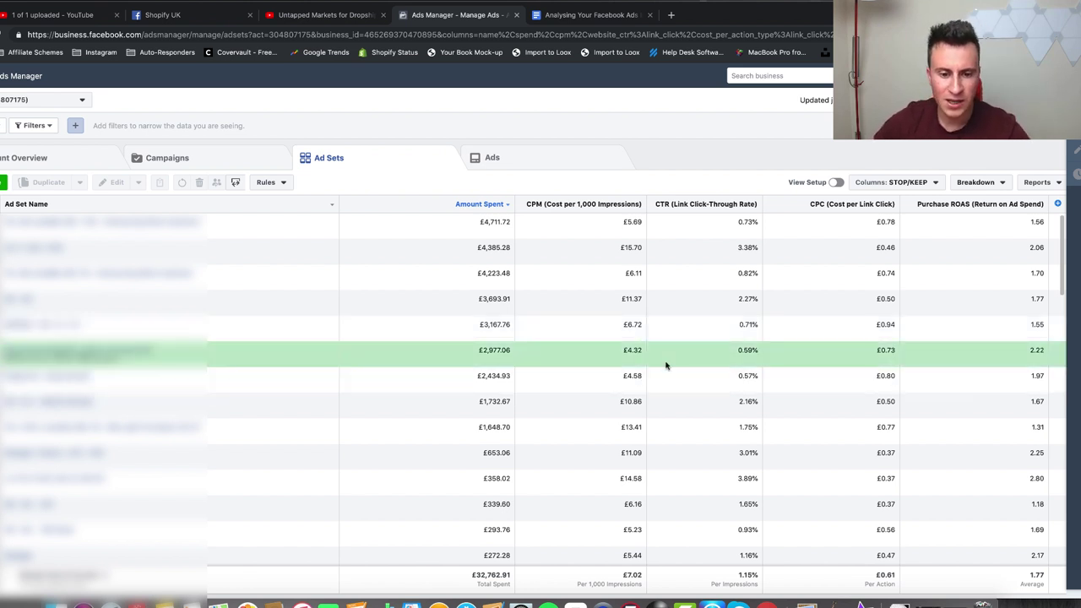
scroll(666, 363, "down", 2)
scroll(667, 366, "up", 2)
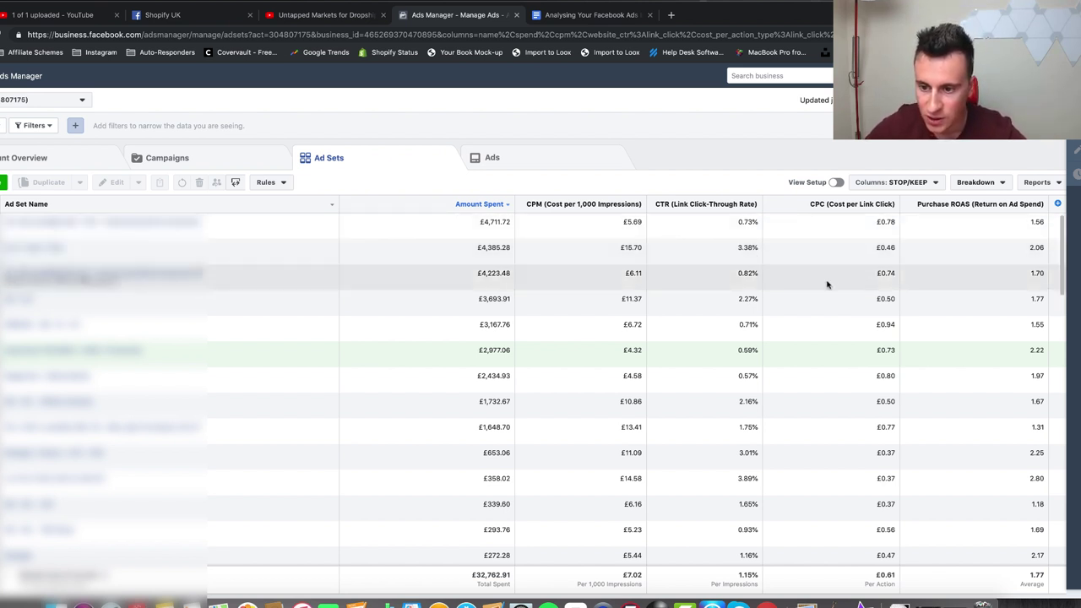
Compare the cost per link click down the ad sets and select the one with £1,648.70 spent
scroll(827, 285, "down", 1)
scroll(827, 285, "down", 1)
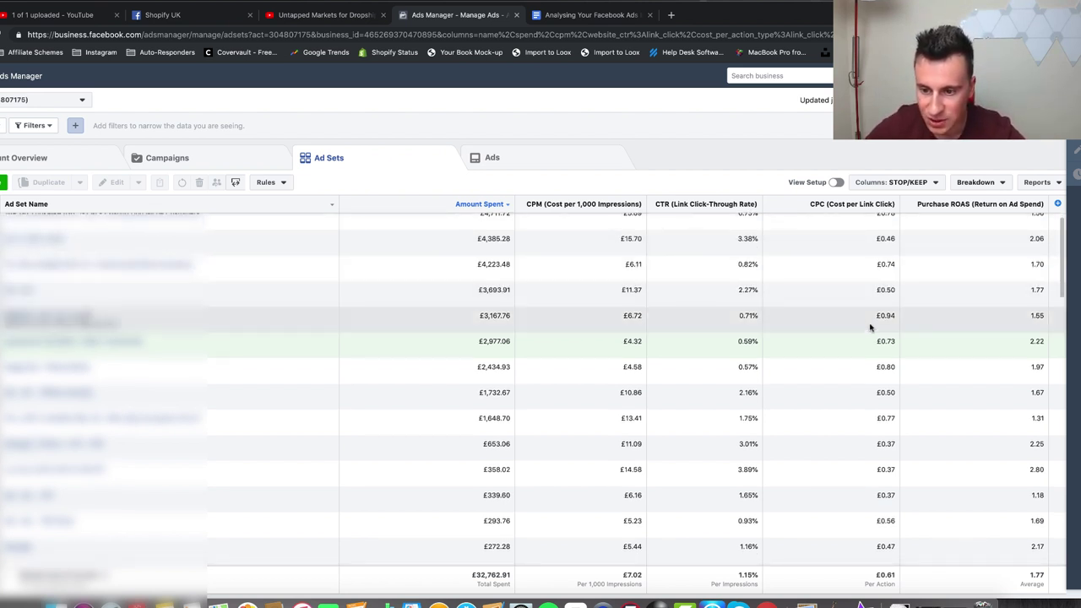
scroll(854, 346, "down", 2)
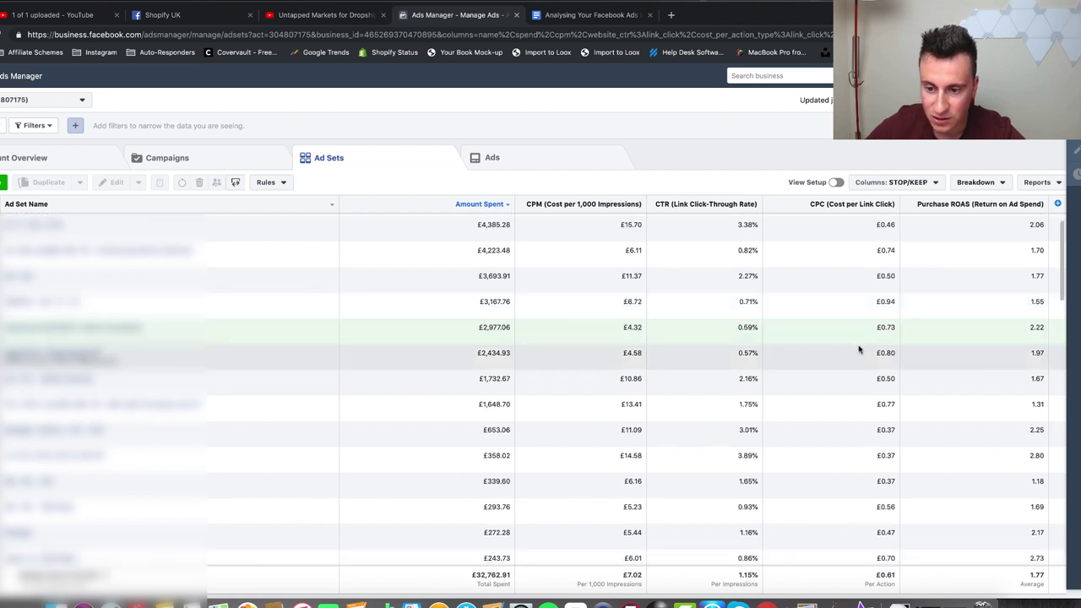
scroll(857, 356, "down", 4)
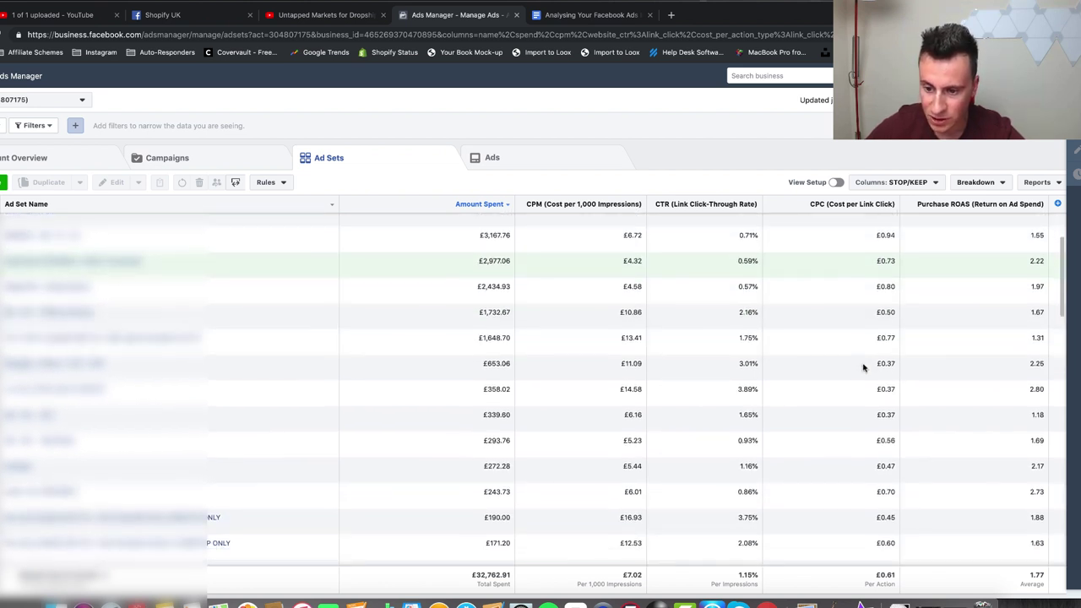
scroll(865, 332, "down", 2)
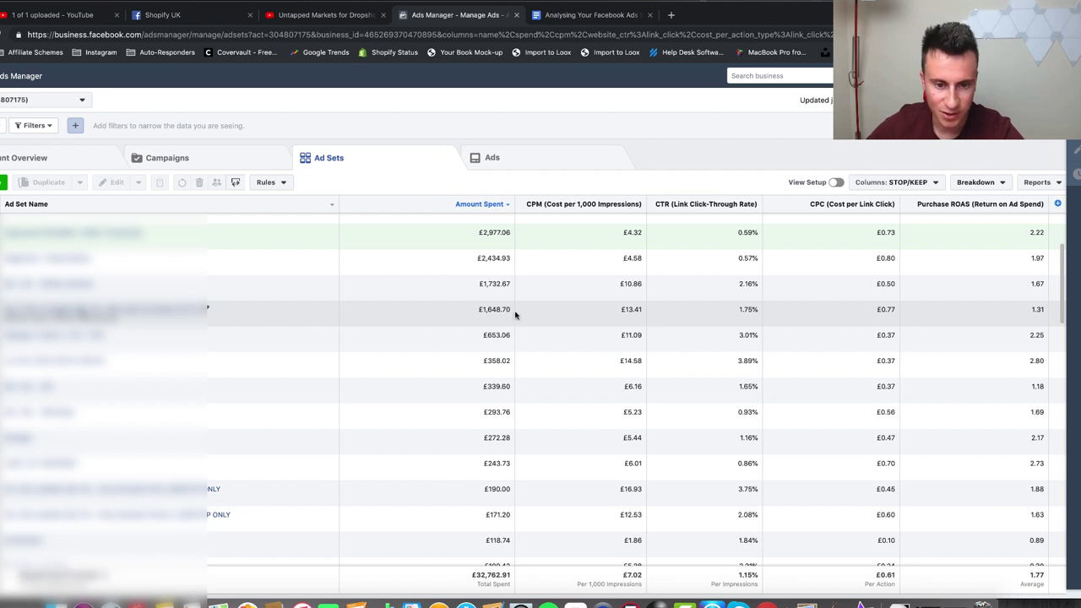
left_click(479, 309)
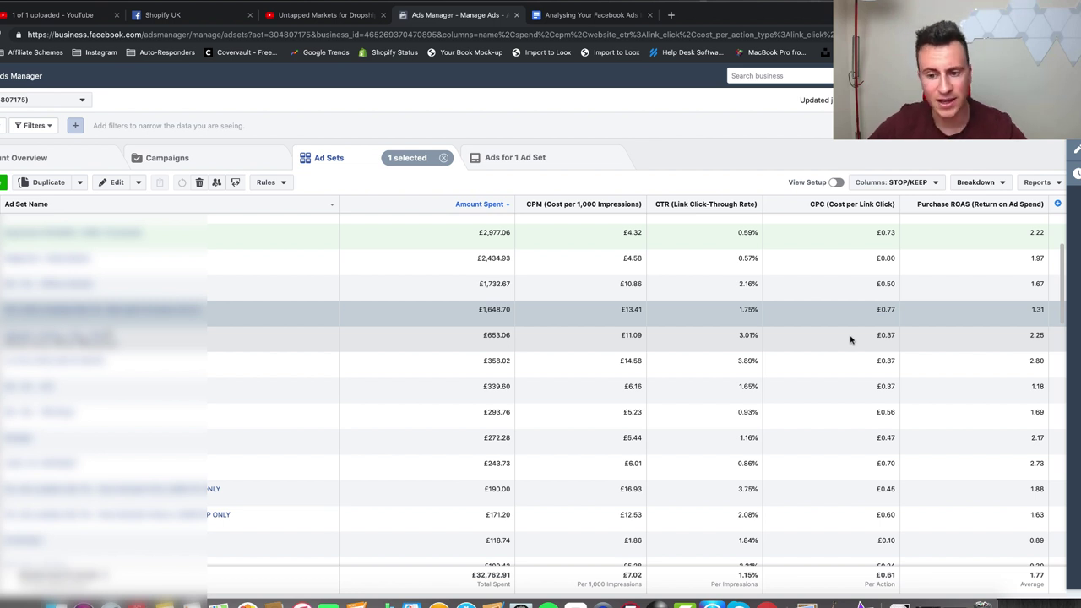
Examine the cost per link click of the lower-spending ad sets against their purchase ROAS, ending back at the highest spenders
scroll(850, 339, "down", 3)
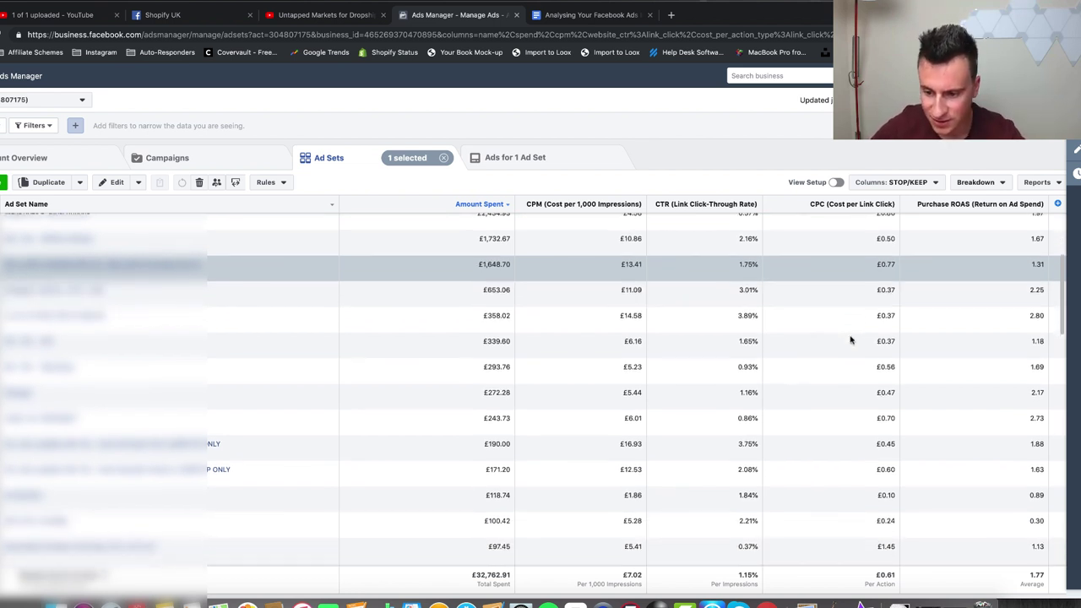
scroll(850, 339, "down", 1)
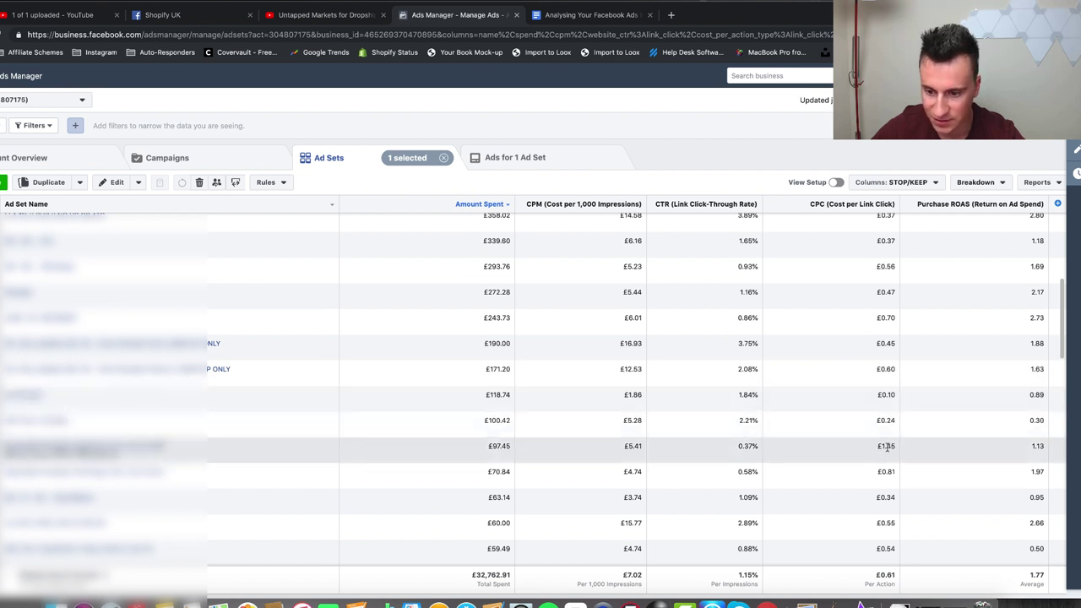
scroll(878, 446, "down", 1)
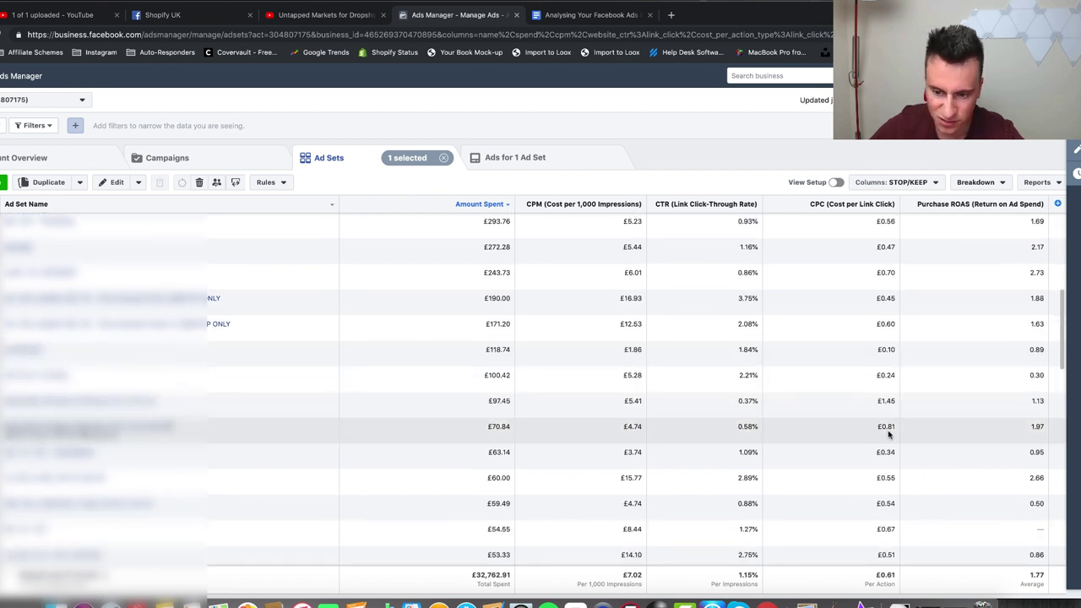
scroll(872, 431, "down", 1)
scroll(872, 432, "down", 5)
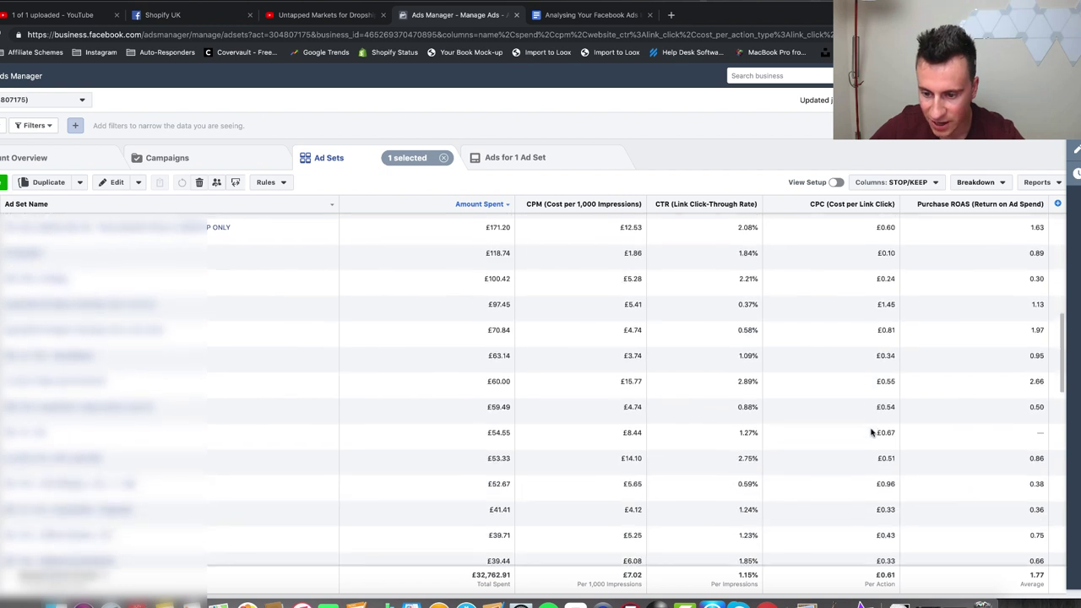
scroll(871, 432, "down", 2)
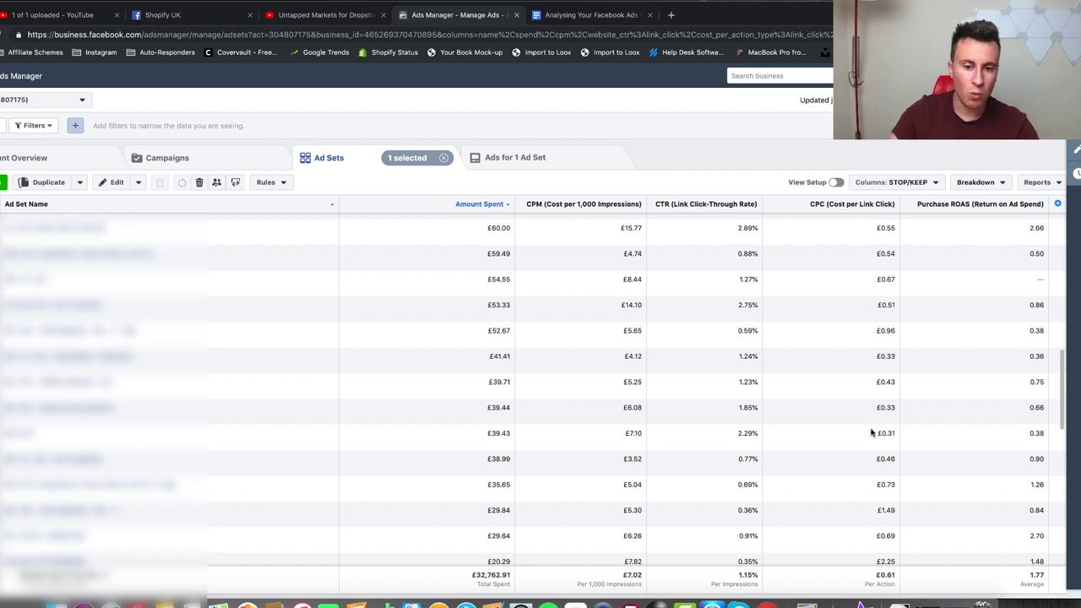
scroll(860, 364, "up", 10)
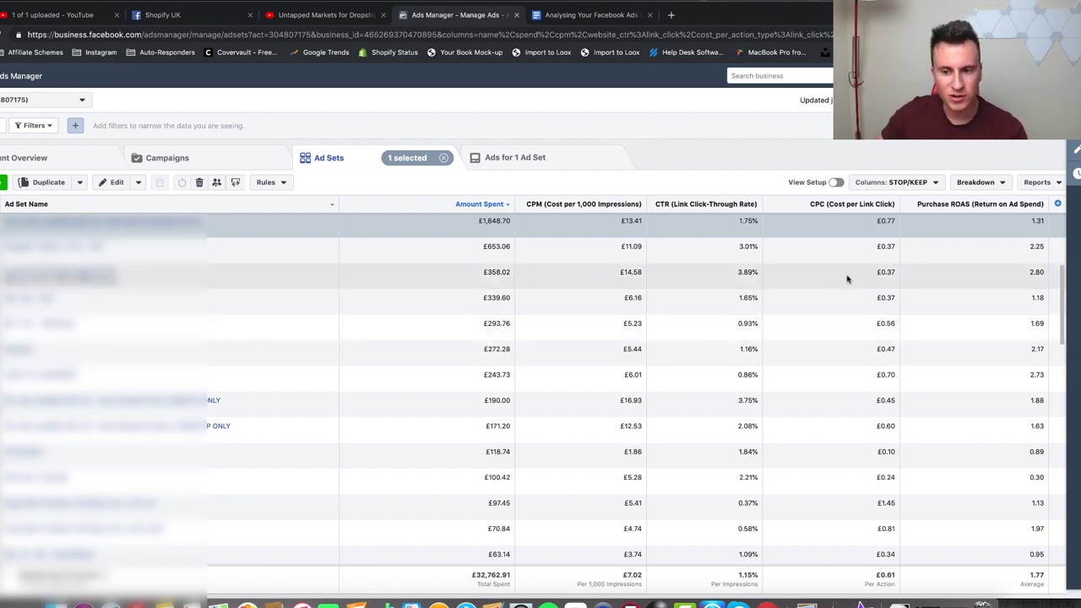
scroll(848, 279, "up", 1)
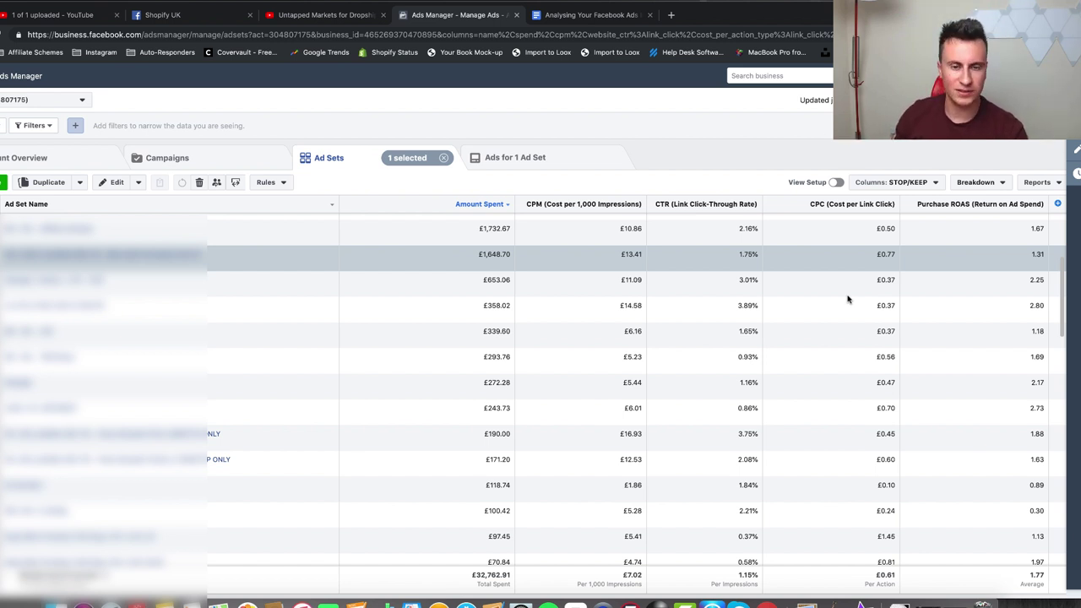
scroll(848, 299, "up", 2)
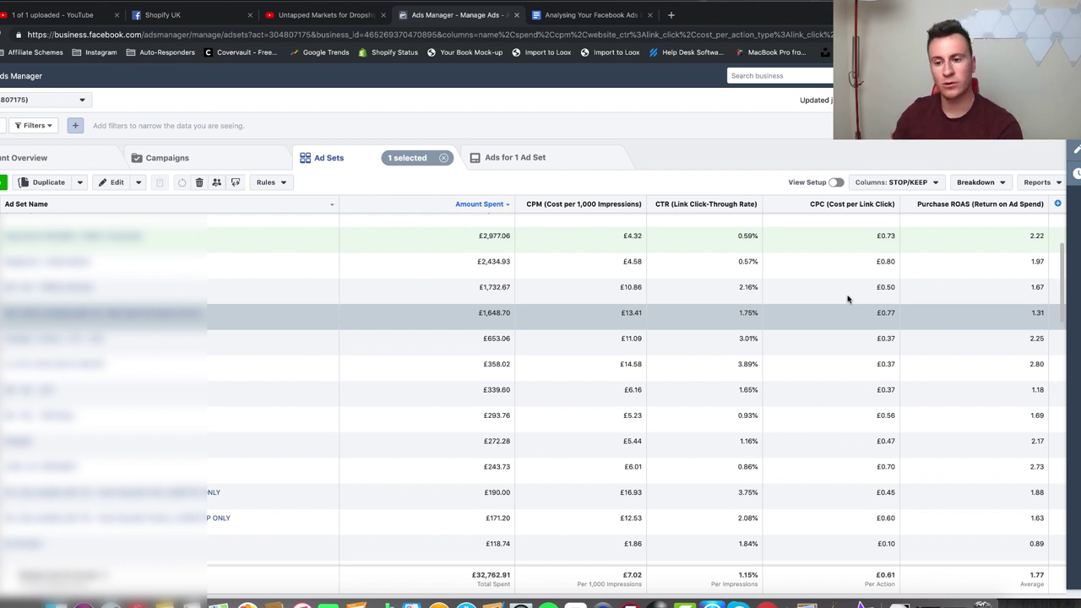
scroll(848, 299, "up", 2)
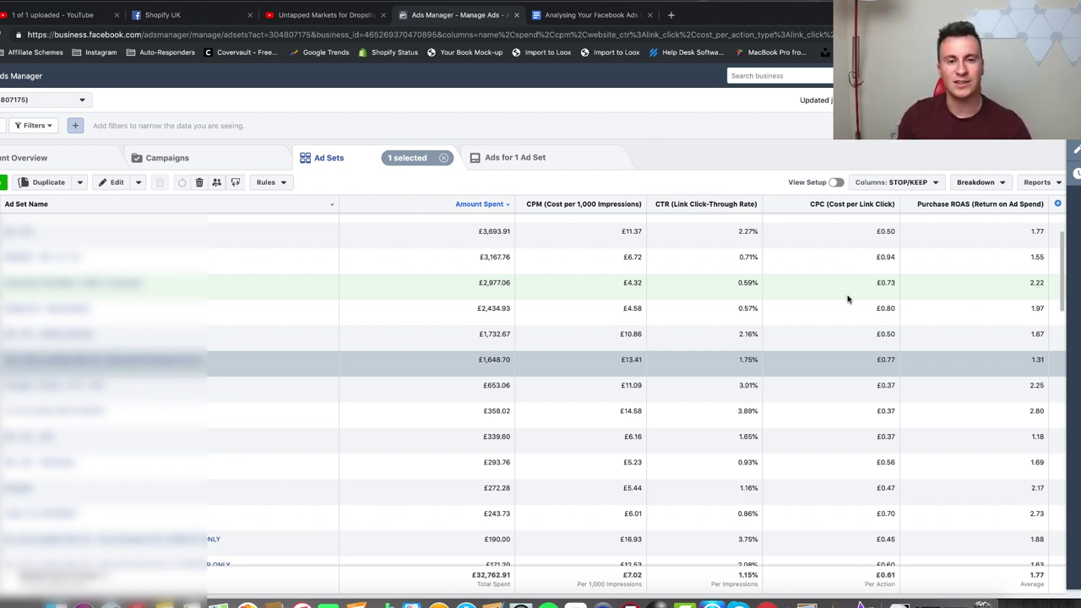
scroll(621, 229, "up", 2)
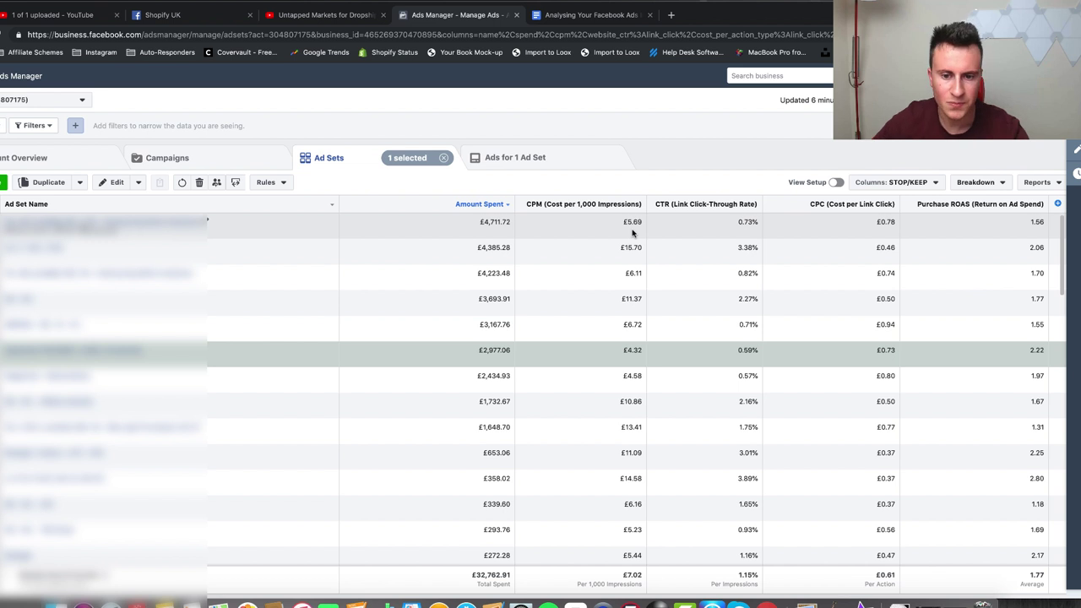
Compare the CPM values of the ad sets from the highest spenders down to the lower-spending ones
scroll(645, 271, "down", 2)
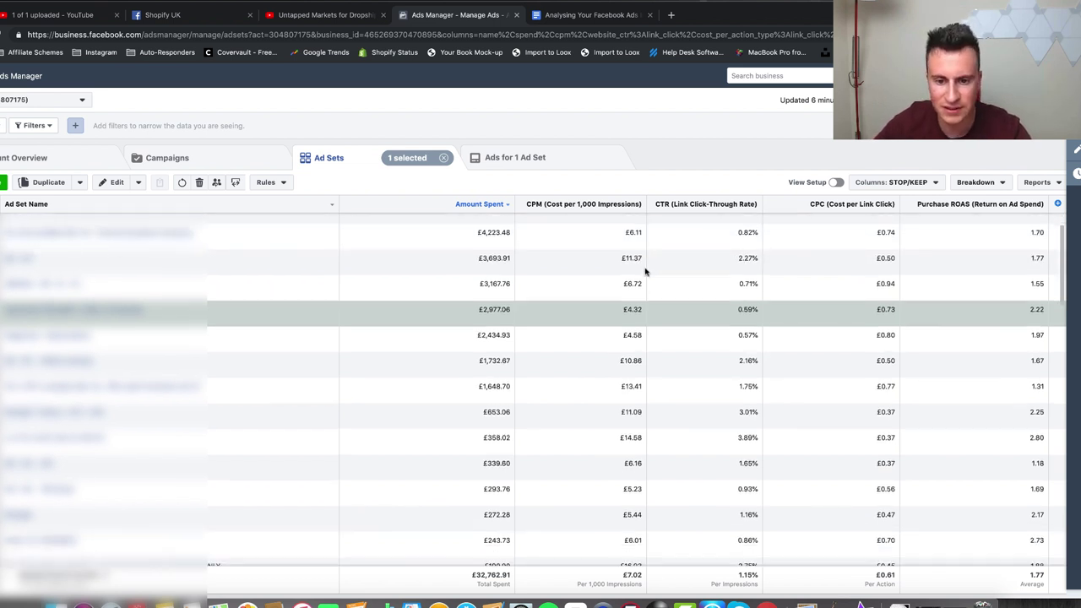
scroll(645, 271, "down", 1)
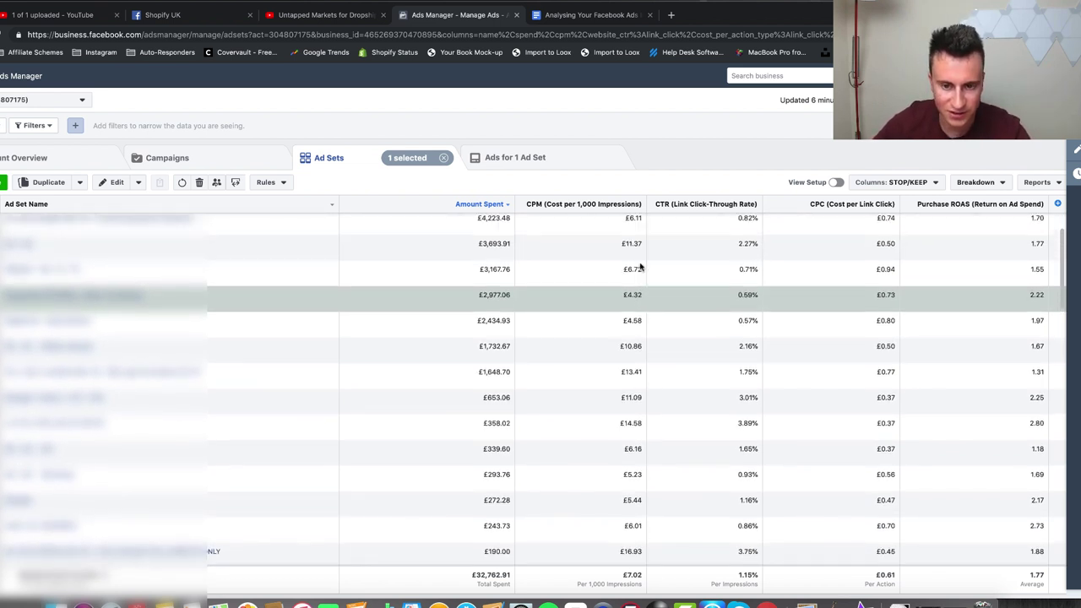
scroll(640, 267, "up", 2)
scroll(640, 267, "down", 1)
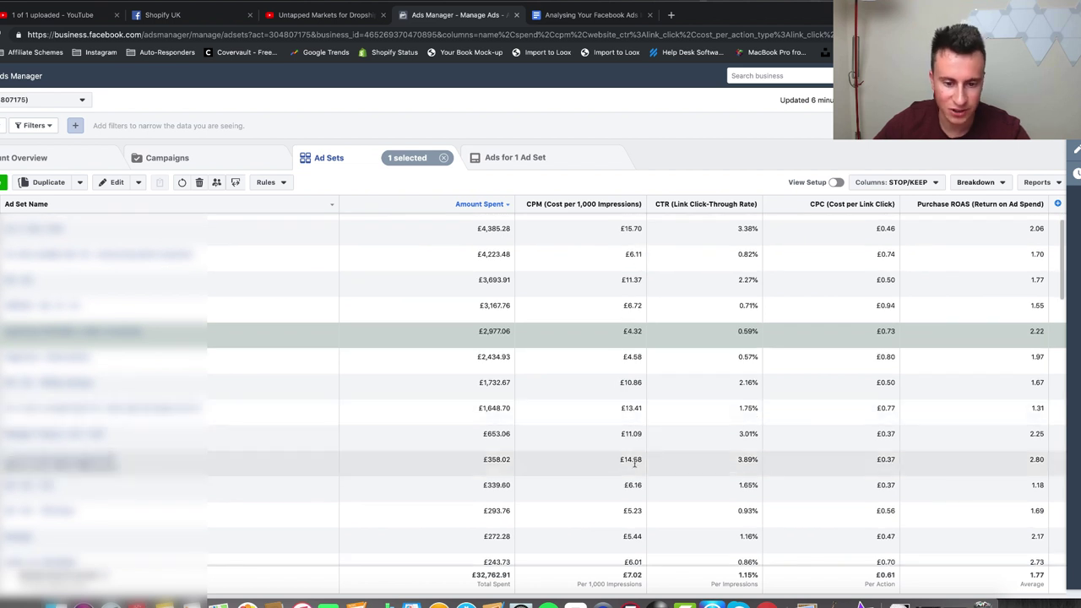
scroll(637, 460, "down", 3)
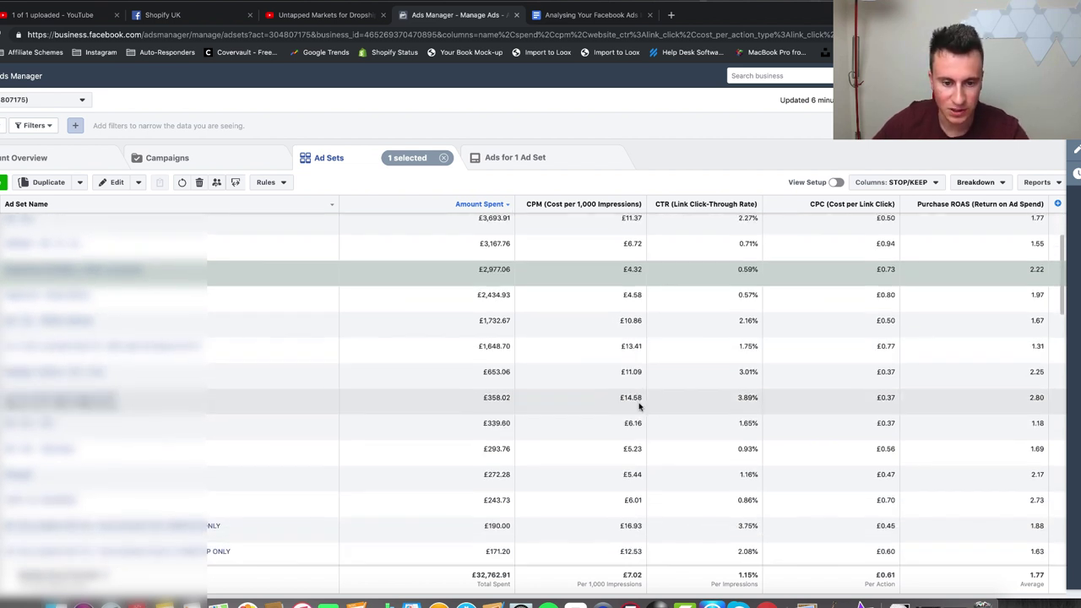
scroll(635, 405, "down", 1)
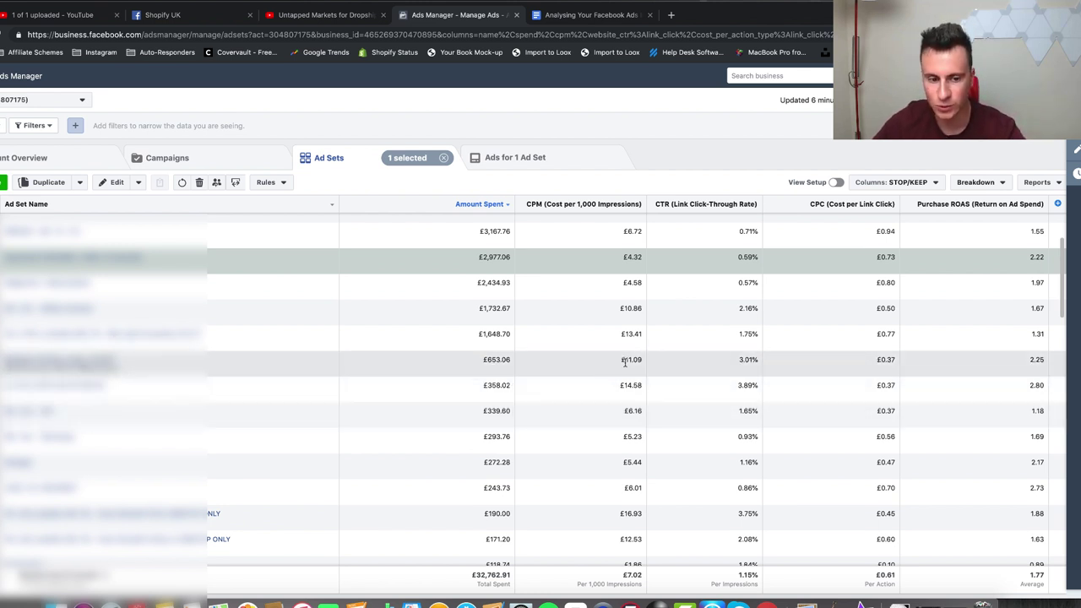
scroll(627, 363, "down", 3)
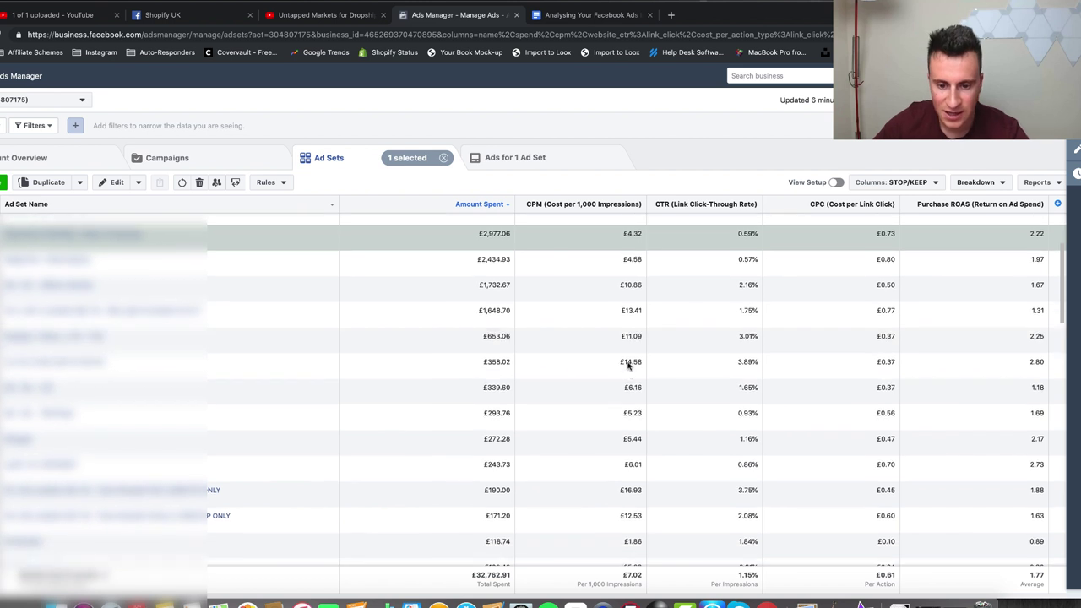
scroll(629, 372, "down", 2)
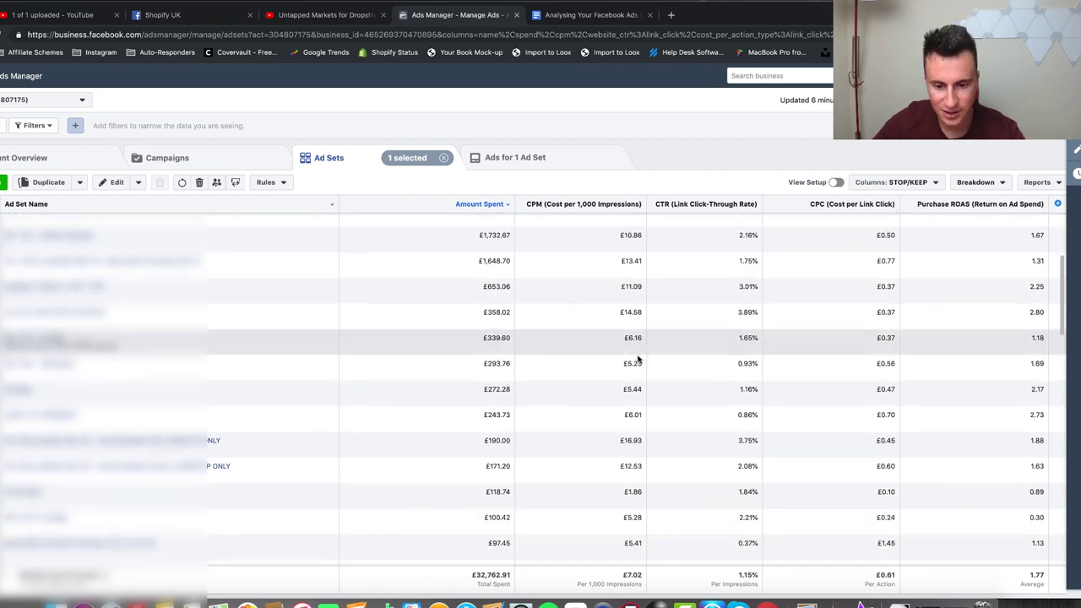
scroll(638, 359, "down", 1)
scroll(637, 359, "down", 3)
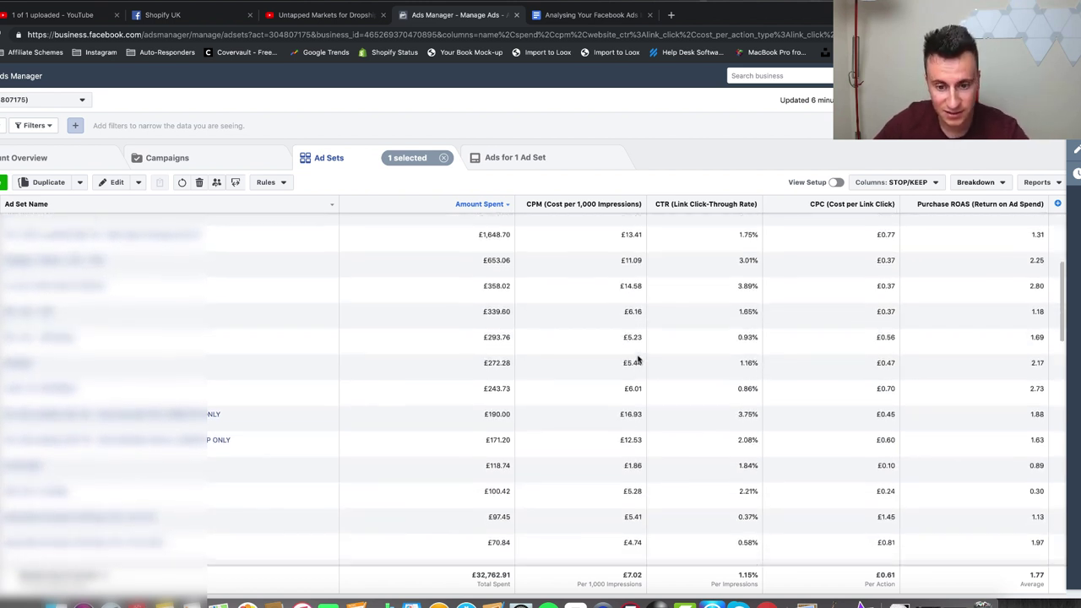
scroll(636, 341, "down", 2)
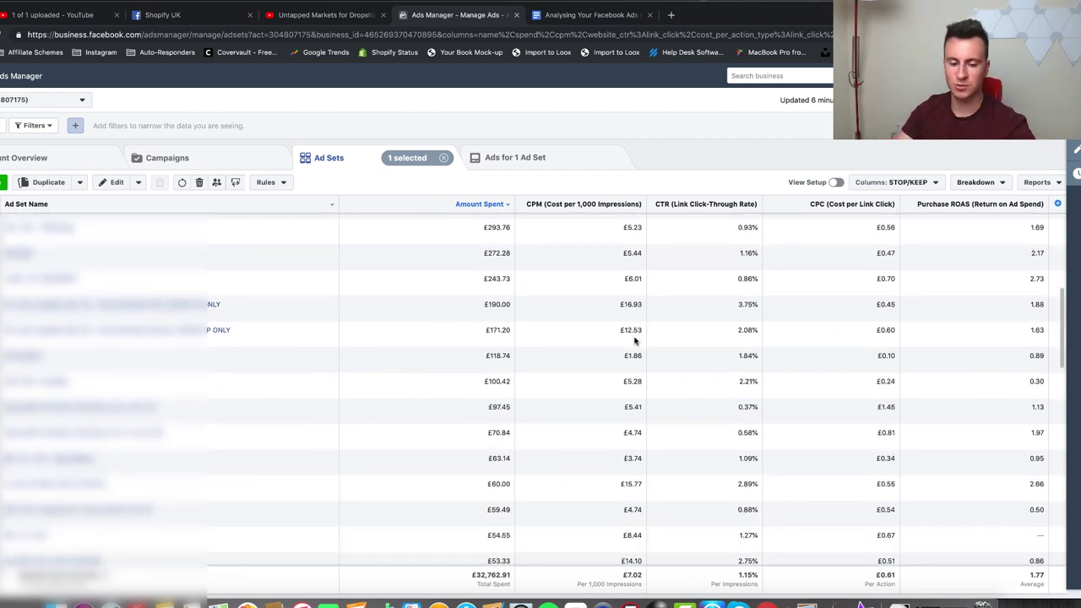
Review the ad sets' click-through rates up to the highest spenders, and switch to Google Docs to review the notes above the Numbers section
scroll(635, 341, "up", 7)
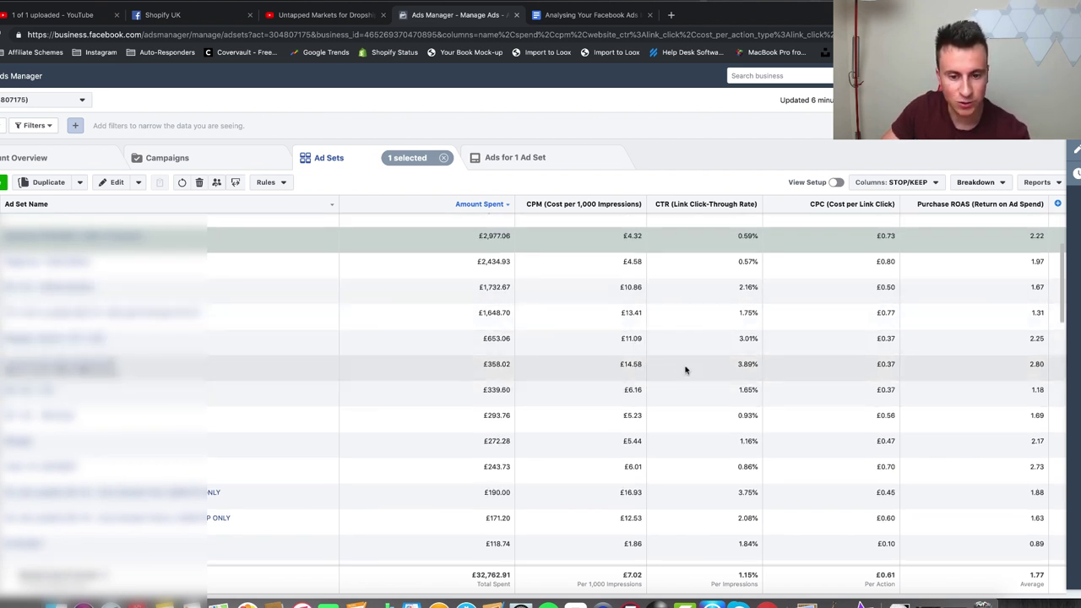
scroll(686, 368, "up", 4)
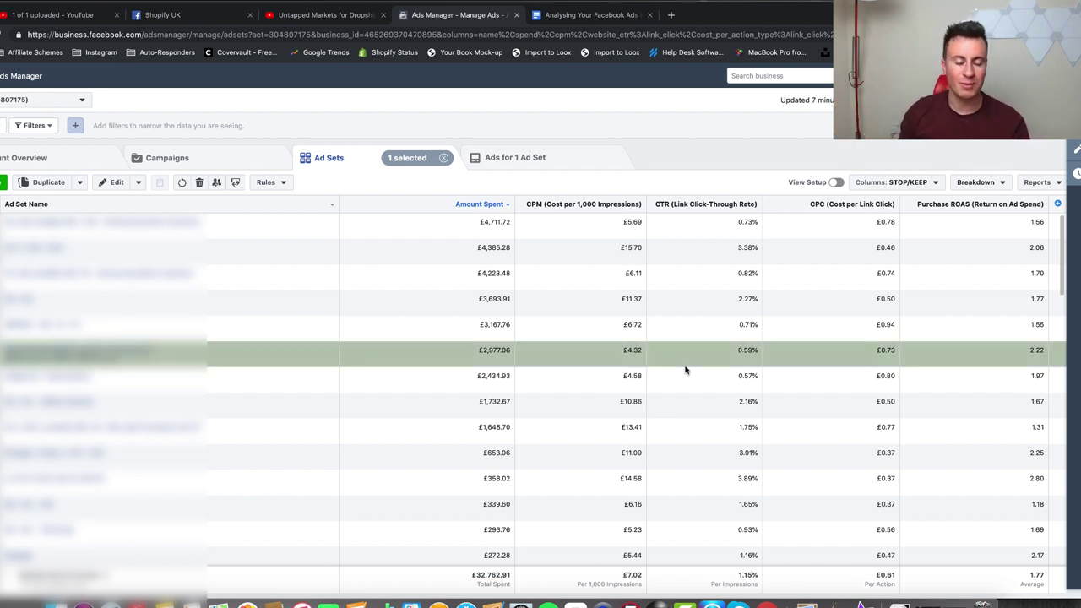
key("ctrl+Tab")
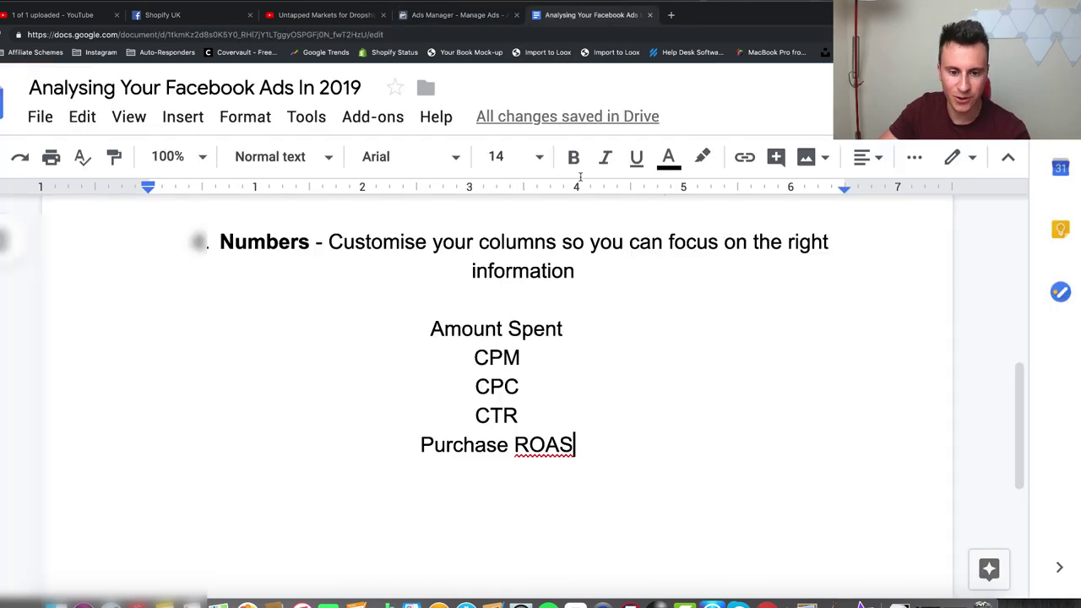
scroll(605, 277, "up", 5)
scroll(606, 276, "up", 2)
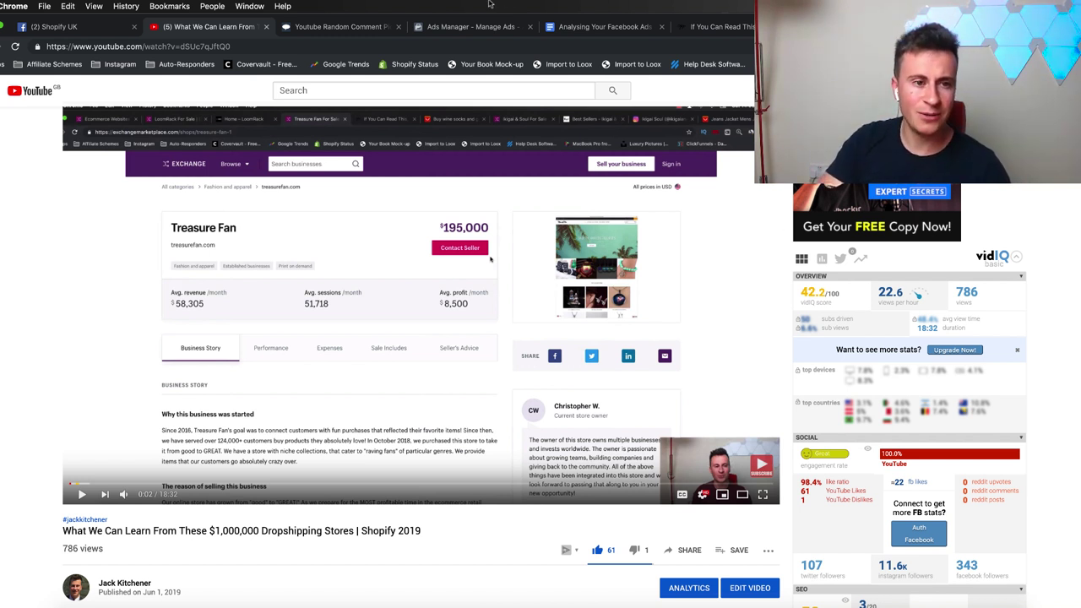
Copy the URL of the video "What We Can Learn From These $1,000,000 Dropshipping Stores" into the YouTube Random Comment Picker's video URL field
left_click(251, 44)
key("super+c")
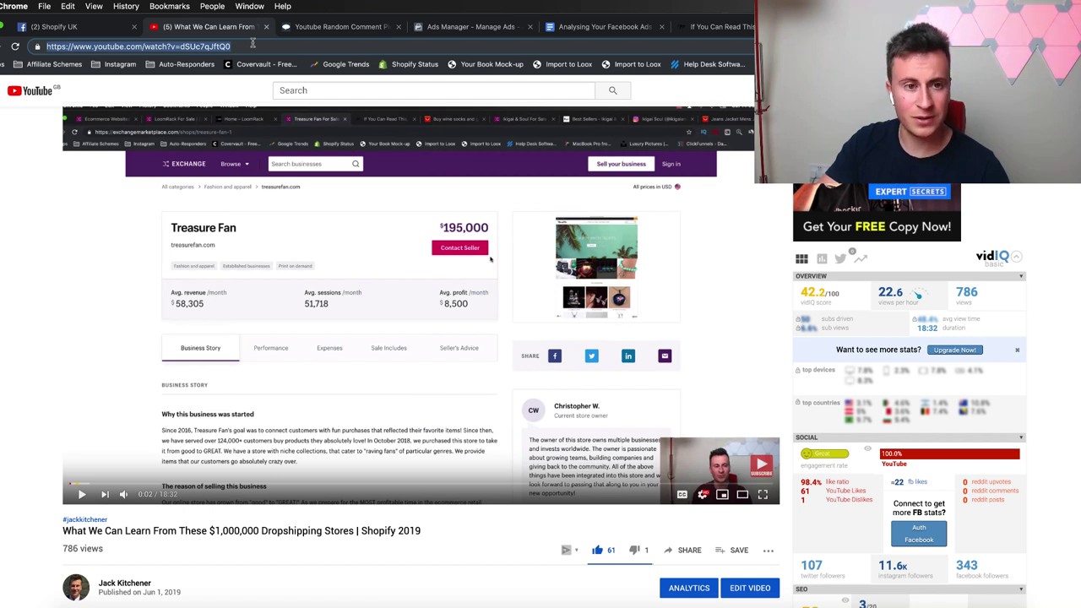
left_click(333, 28)
key("super+v")
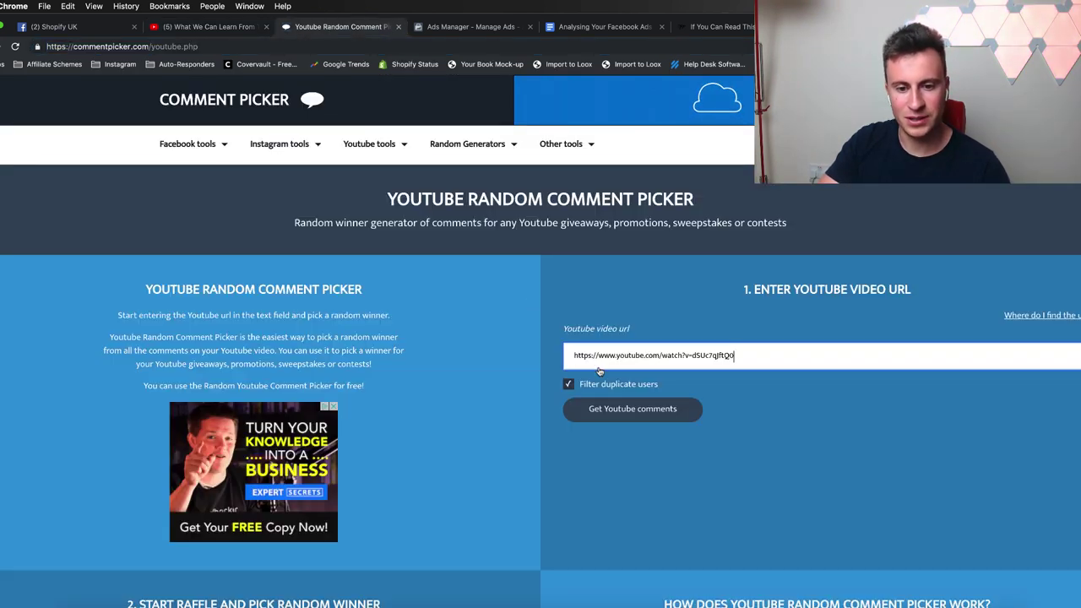
Get the video's YouTube comments with duplicate users filtered, and start the raffle to pick a random winner
left_click(634, 408)
scroll(479, 409, "down", 3)
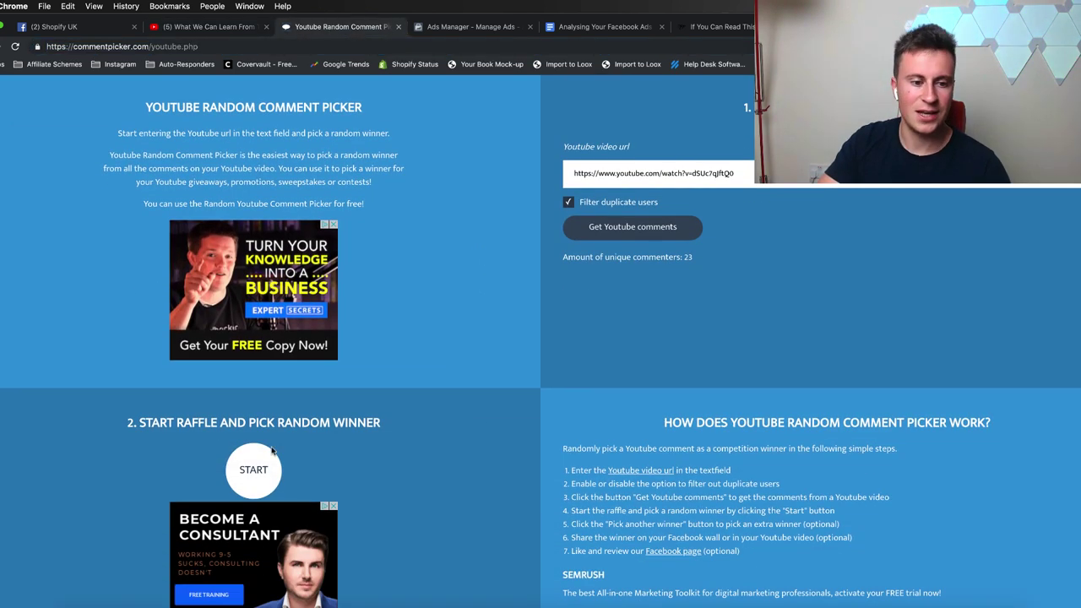
left_click(254, 469)
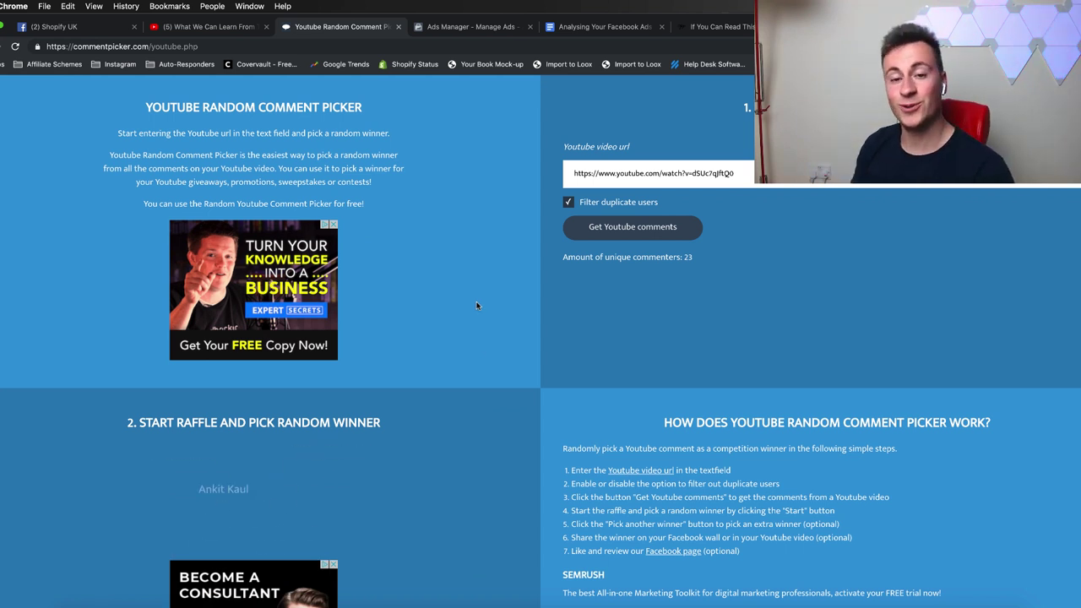